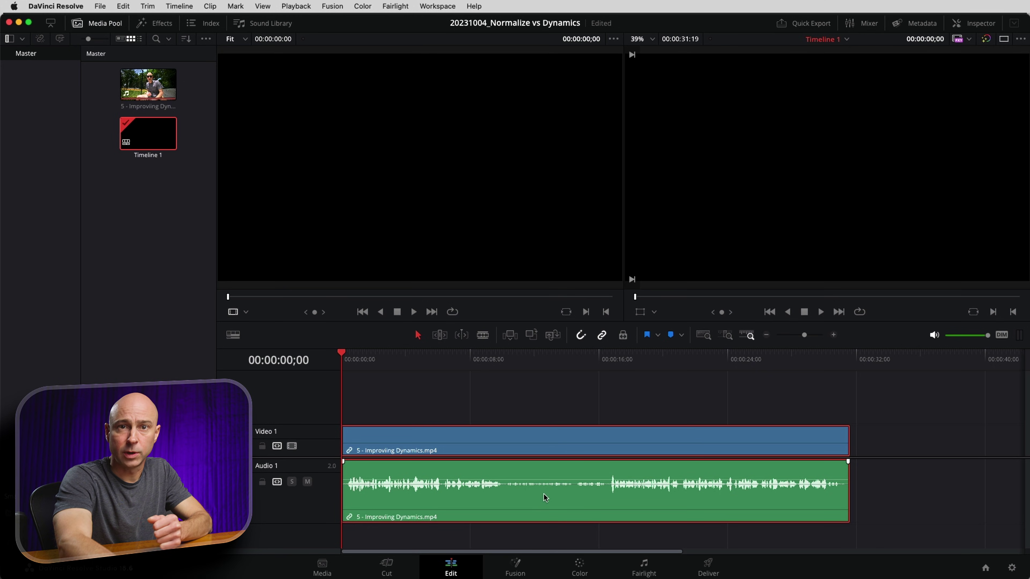
# Open Normalize Audio Levels for the interview clip and set the mode to YouTube (-14 LKFS, -1.0 dBTP)
pyautogui.rightClick(526, 497)
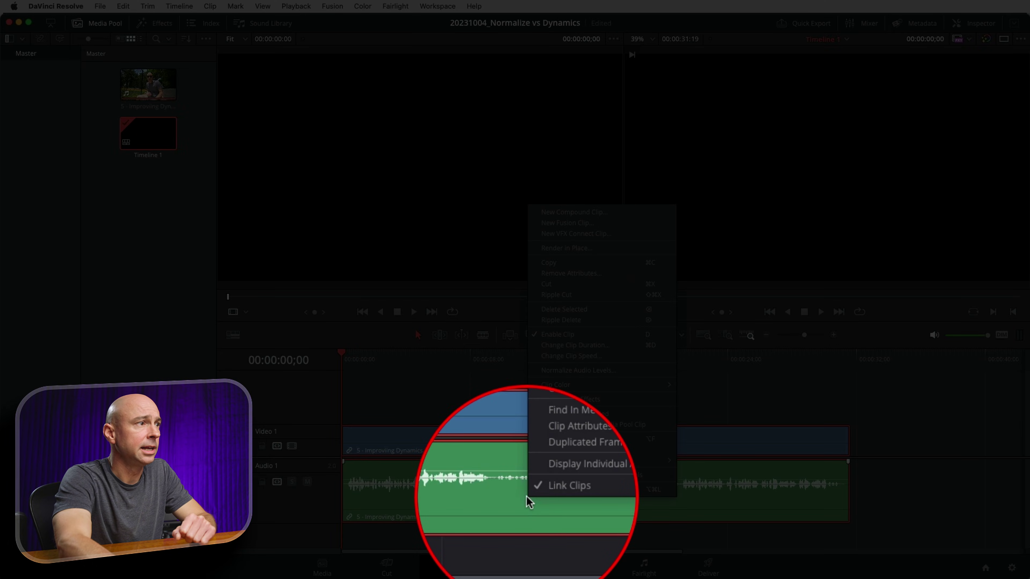
pyautogui.click(557, 371)
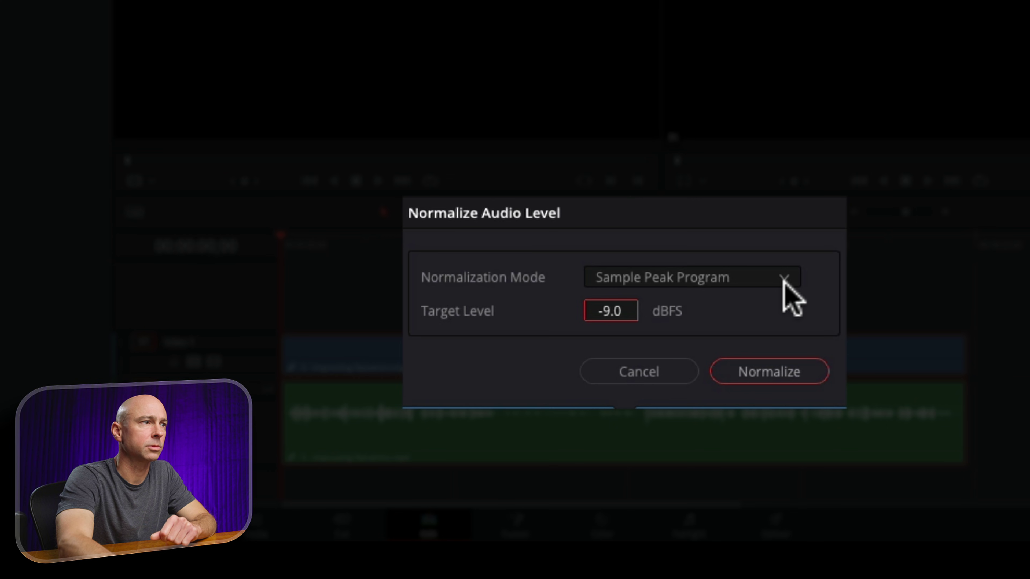
pyautogui.click(785, 280)
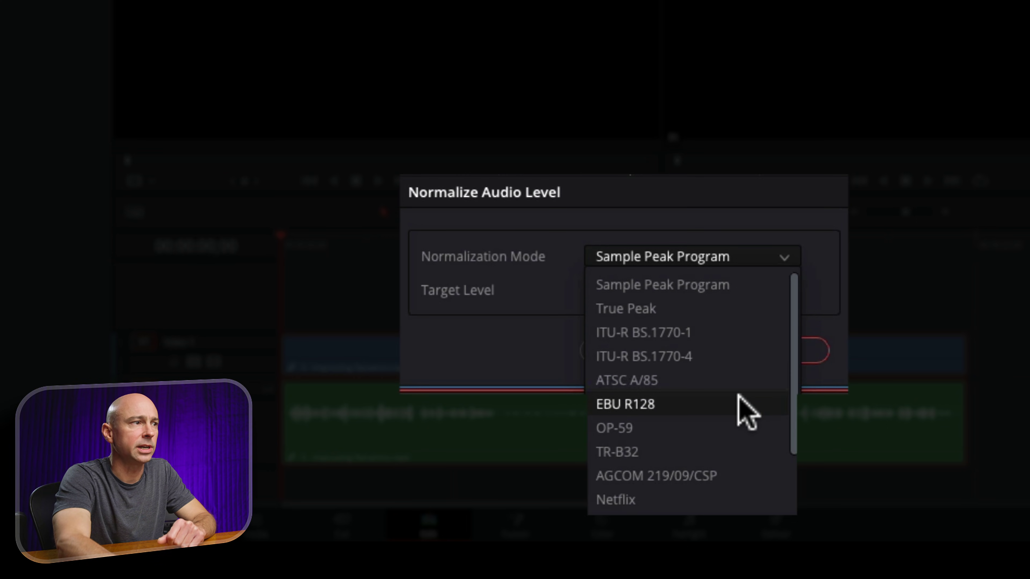
pyautogui.scroll(-1, 733, 406)
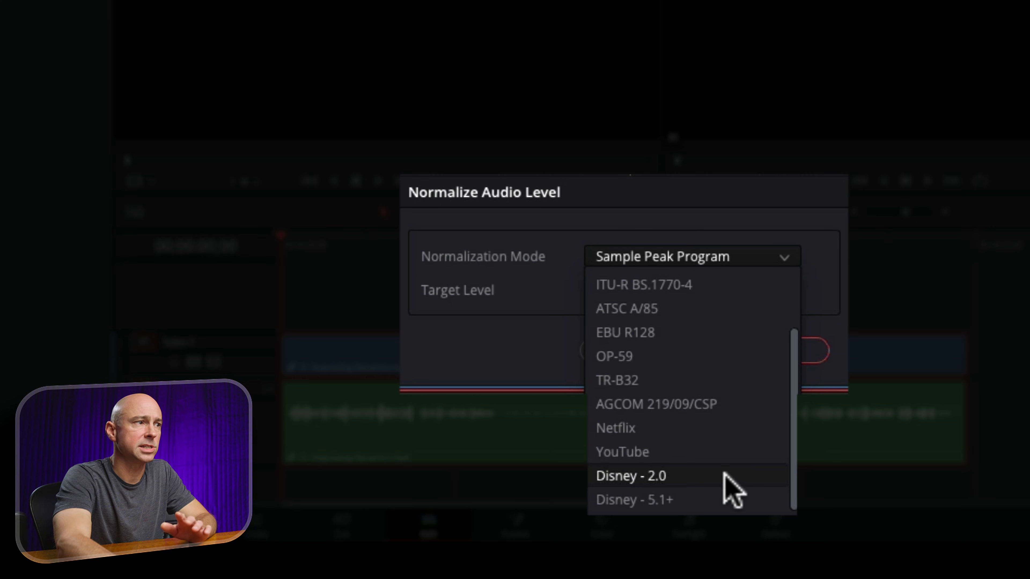
pyautogui.click(698, 450)
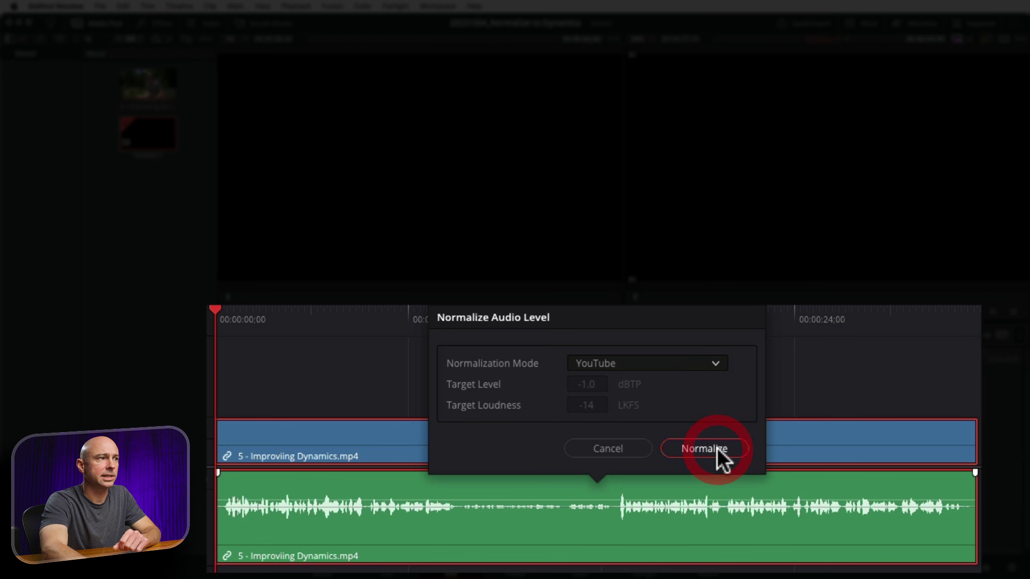
# Apply the YouTube normalization, raising the clip by 8.10 dB, and move the playhead into the clip
pyautogui.click(722, 459)
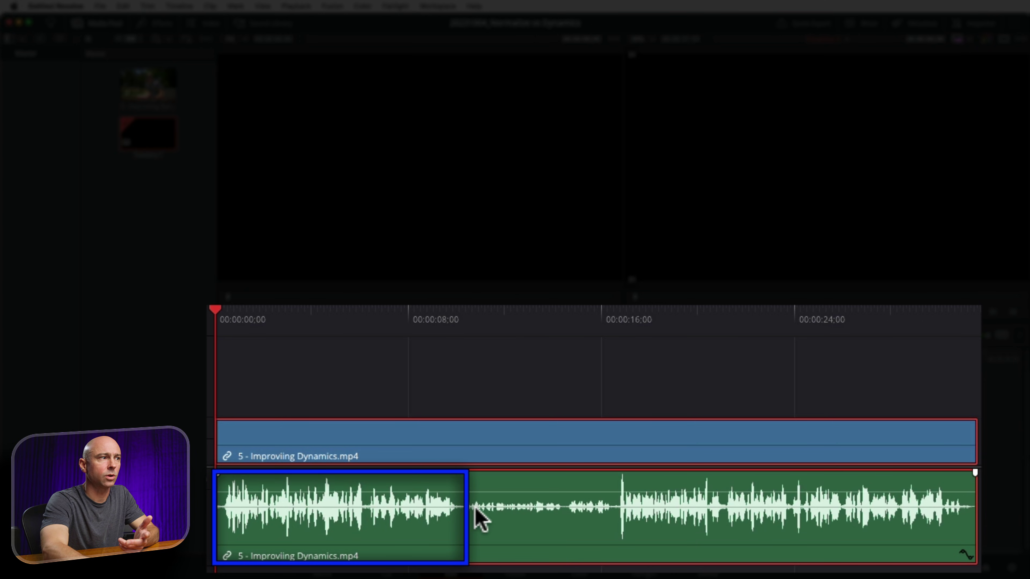
pyautogui.click(340, 327)
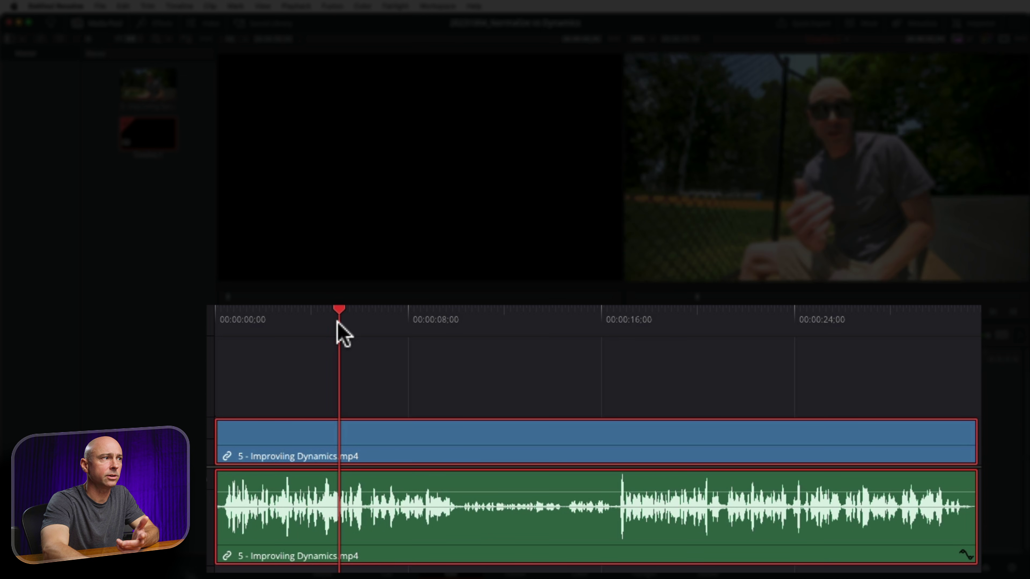
pyautogui.click(533, 331)
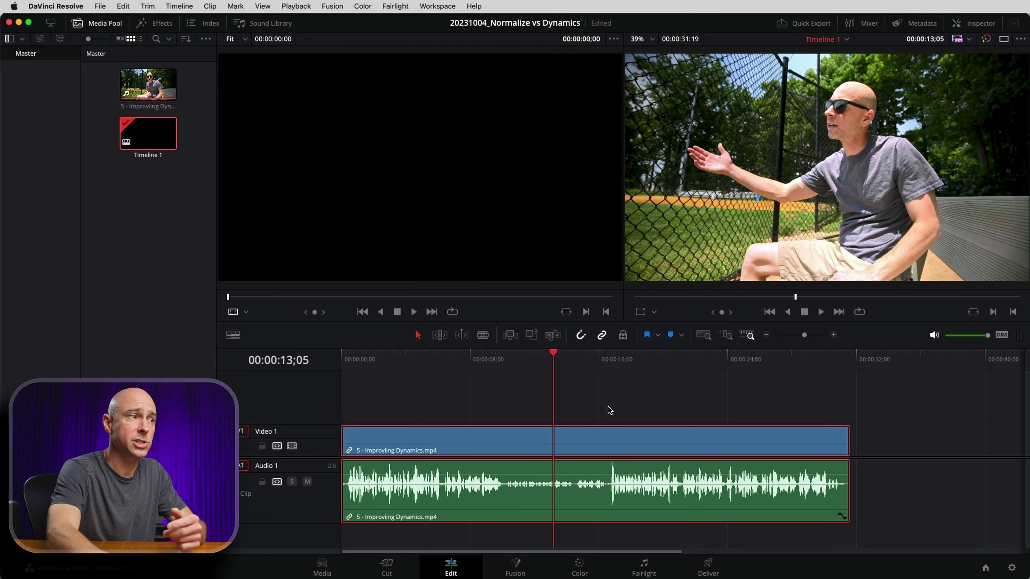
# Zoom in on the timeline and make the audio track much taller in Timeline View Options
pyautogui.click(833, 335)
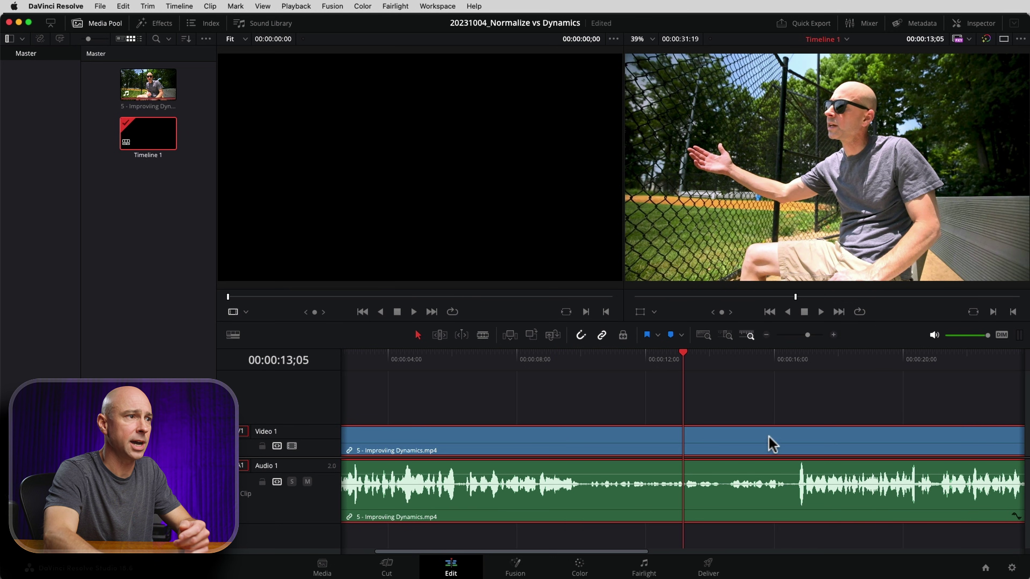
pyautogui.scroll(-3, 765, 455)
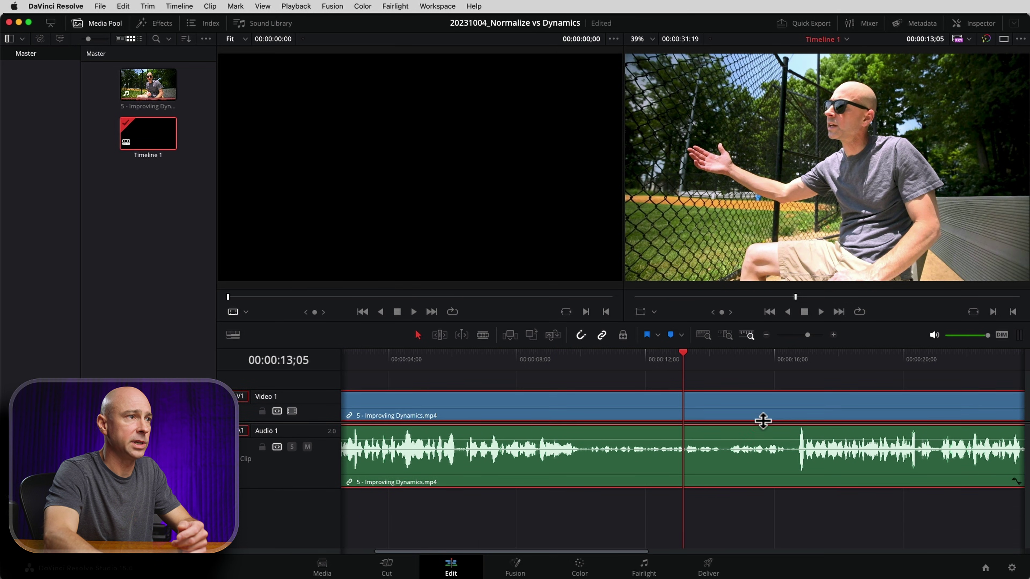
pyautogui.click(233, 334)
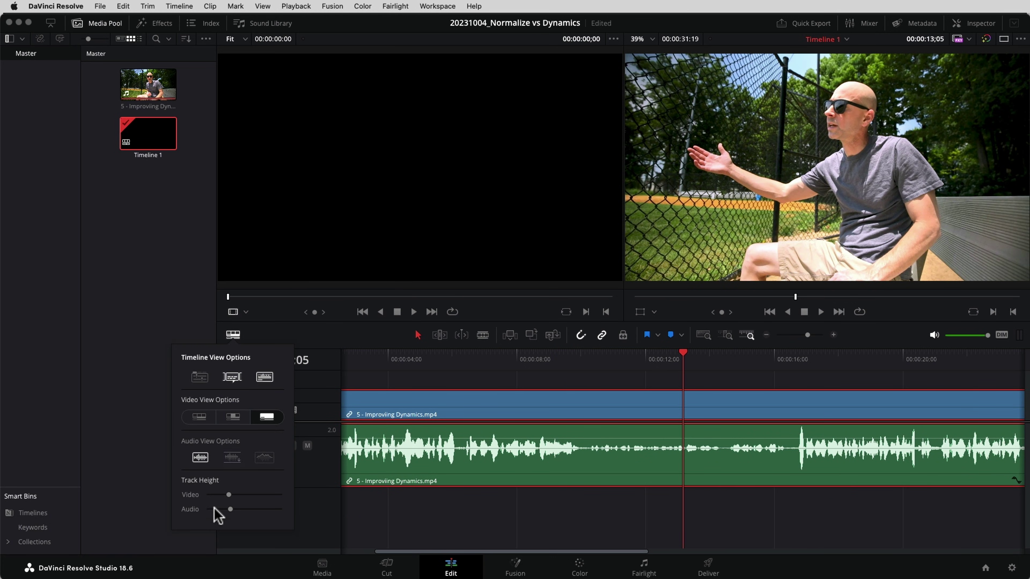
pyautogui.moveTo(229, 503); pyautogui.dragTo(279, 499)
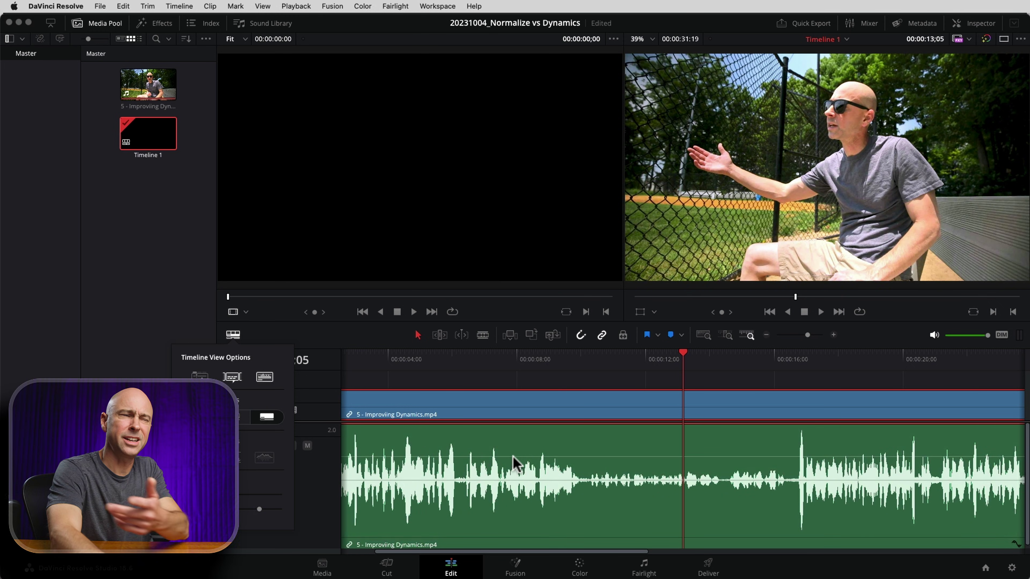
pyautogui.click(569, 462)
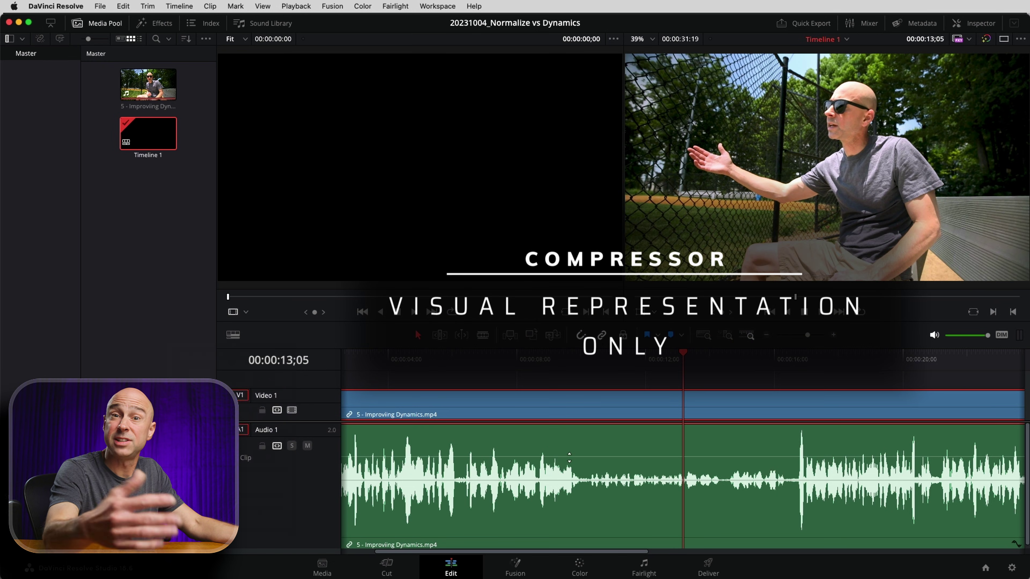
# Add two pairs of volume keyframes on the level line, bracketing the quiet middle stretch
pyautogui.keyDown('alt'); pyautogui.click(569, 457); pyautogui.keyUp('alt')
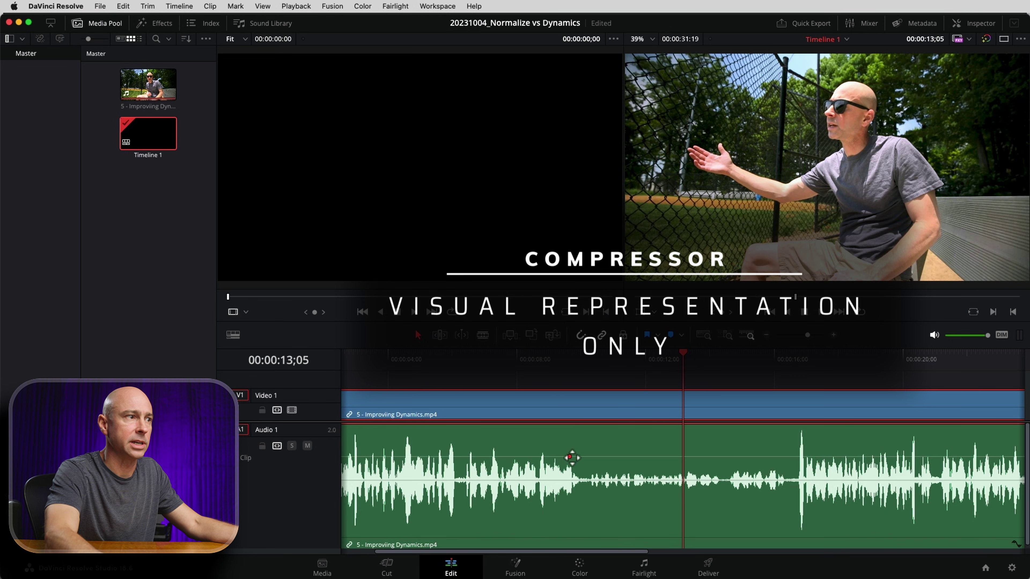
pyautogui.keyDown('alt'); pyautogui.click(582, 456); pyautogui.keyUp('alt')
pyautogui.keyDown('alt'); pyautogui.click(786, 457); pyautogui.keyUp('alt')
pyautogui.keyDown('alt'); pyautogui.click(795, 457); pyautogui.keyUp('alt')
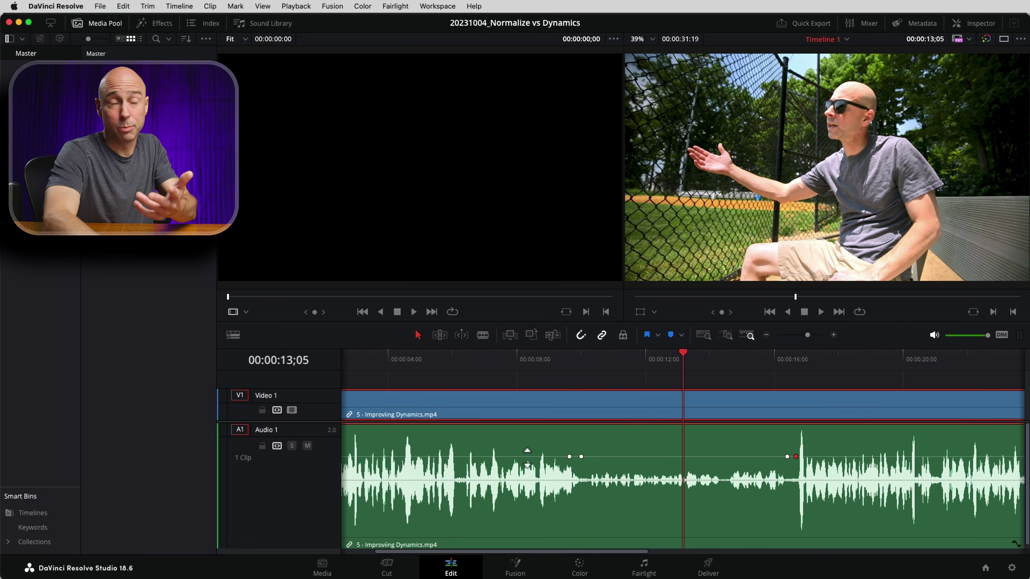
# Raise the level line between the inner keyframes, lower the level after them slightly, and zoom out
pyautogui.moveTo(527, 457); pyautogui.dragTo(527, 459)
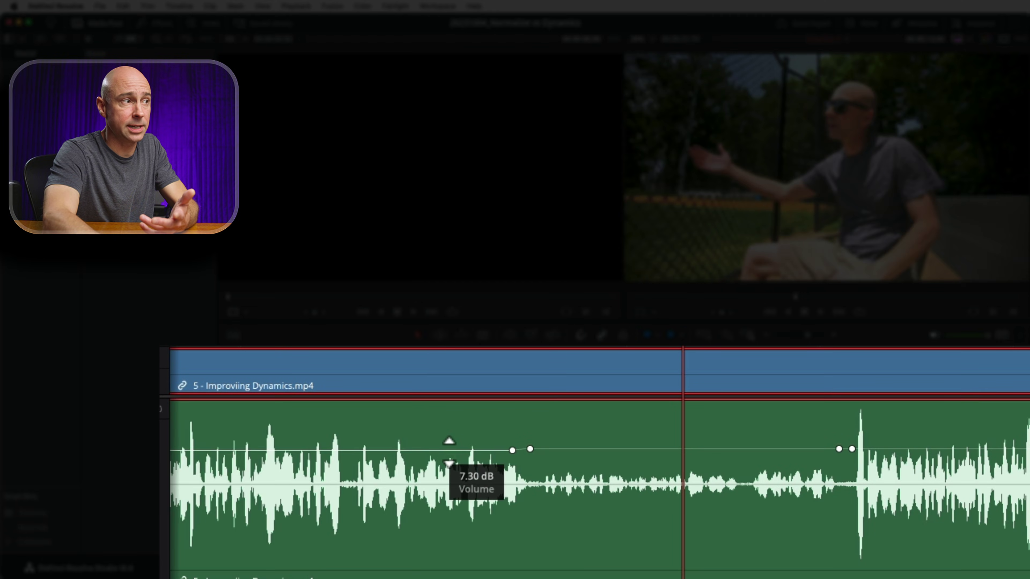
pyautogui.moveTo(449, 453); pyautogui.dragTo(446, 451)
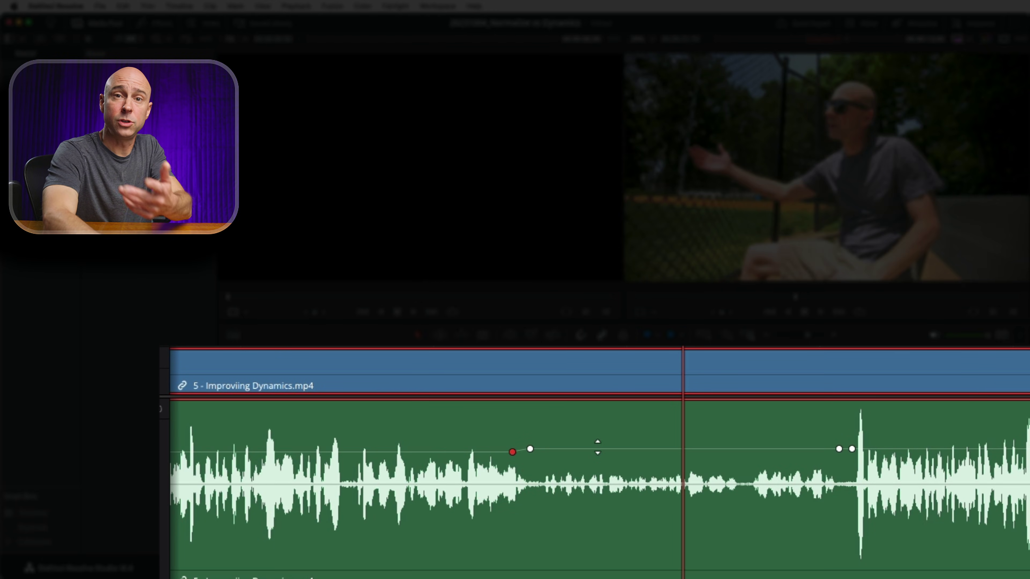
pyautogui.moveTo(597, 447); pyautogui.dragTo(592, 430)
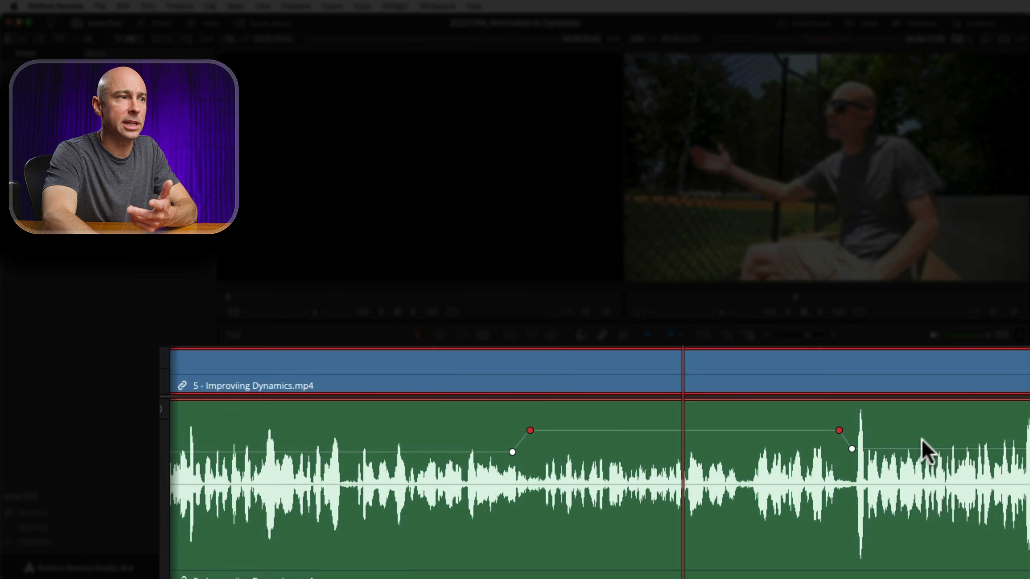
pyautogui.moveTo(923, 447); pyautogui.dragTo(919, 450)
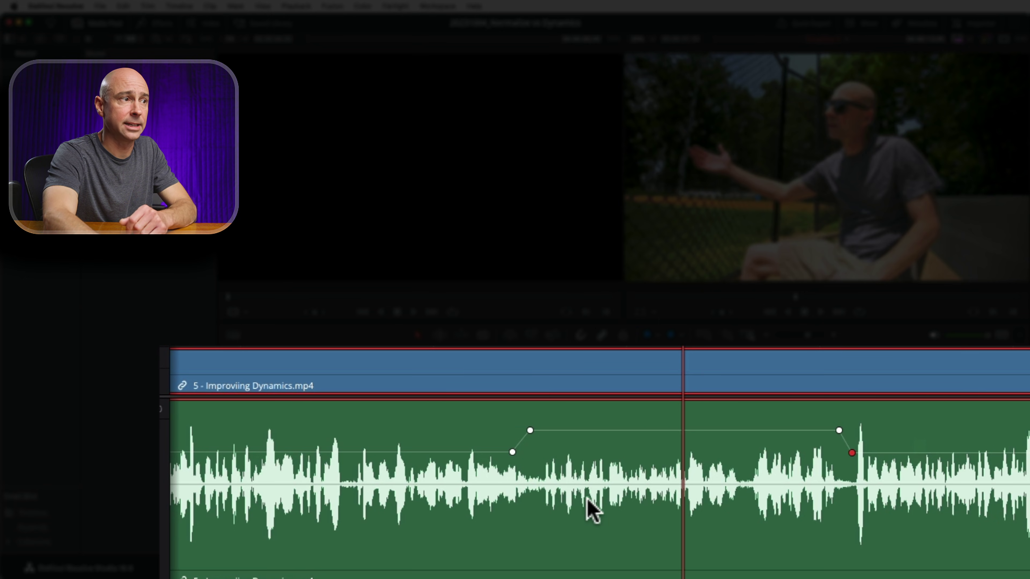
pyautogui.click(705, 335)
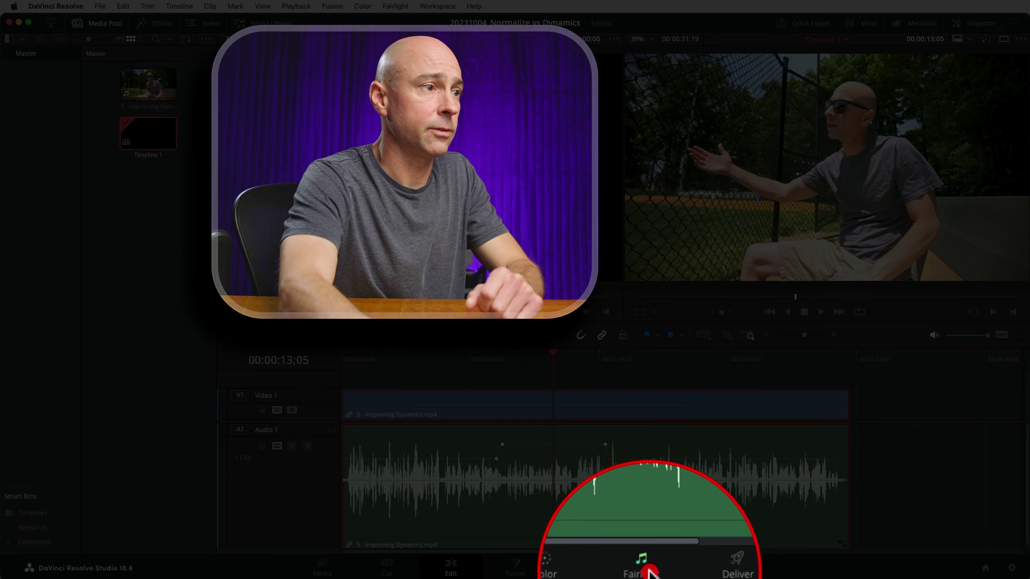
# On the Fairlight page, duplicate the interview clip onto a new Audio 2 track and select the copy
pyautogui.click(648, 571)
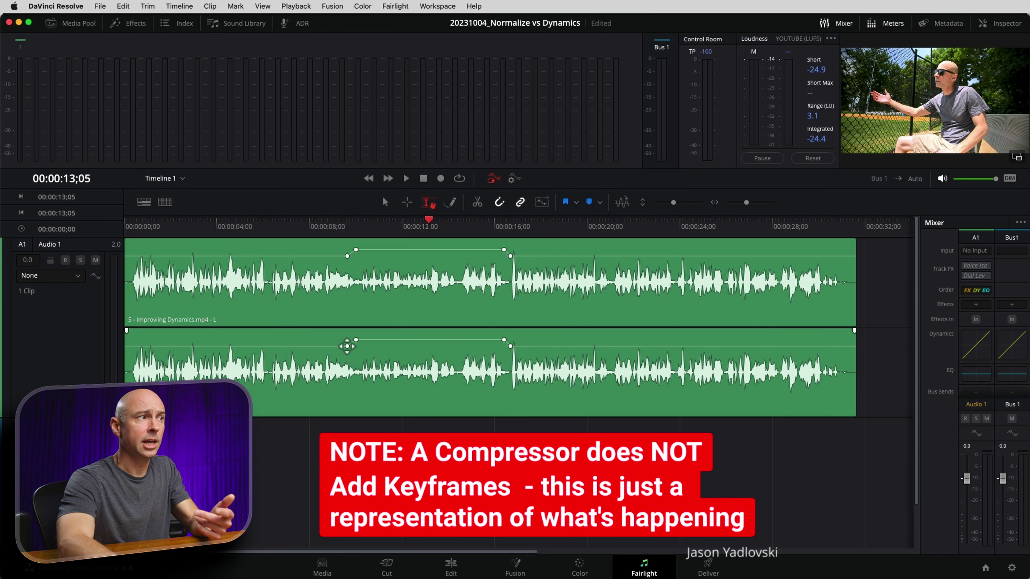
pyautogui.moveTo(344, 415); pyautogui.dragTo(340, 457)
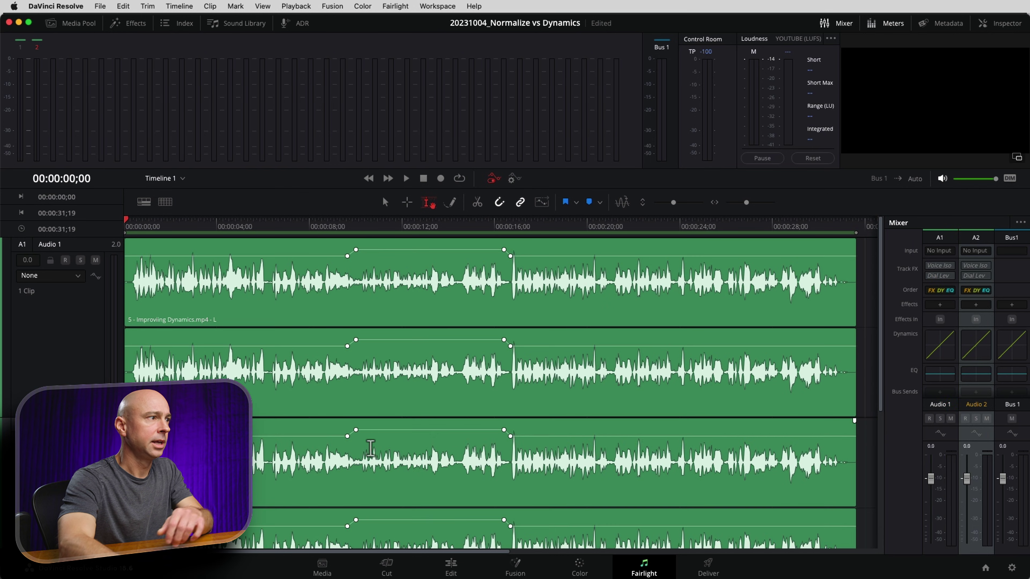
pyautogui.click(375, 443)
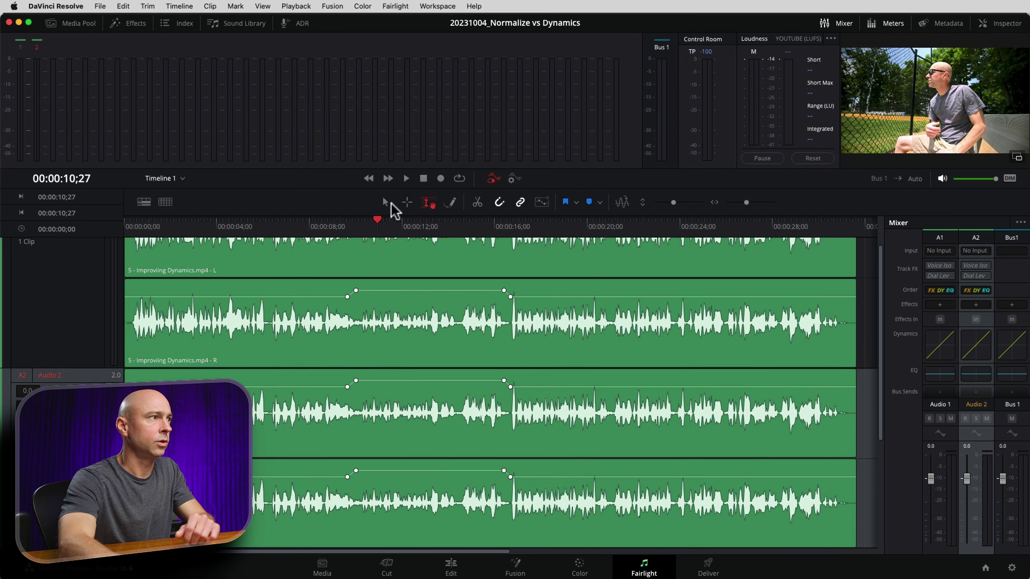
pyautogui.click(385, 202)
pyautogui.click(416, 427)
# Remove the Audio Attributes from the Audio 2 copy, dropping its volume keyframes, then deselect it
pyautogui.rightClick(417, 430)
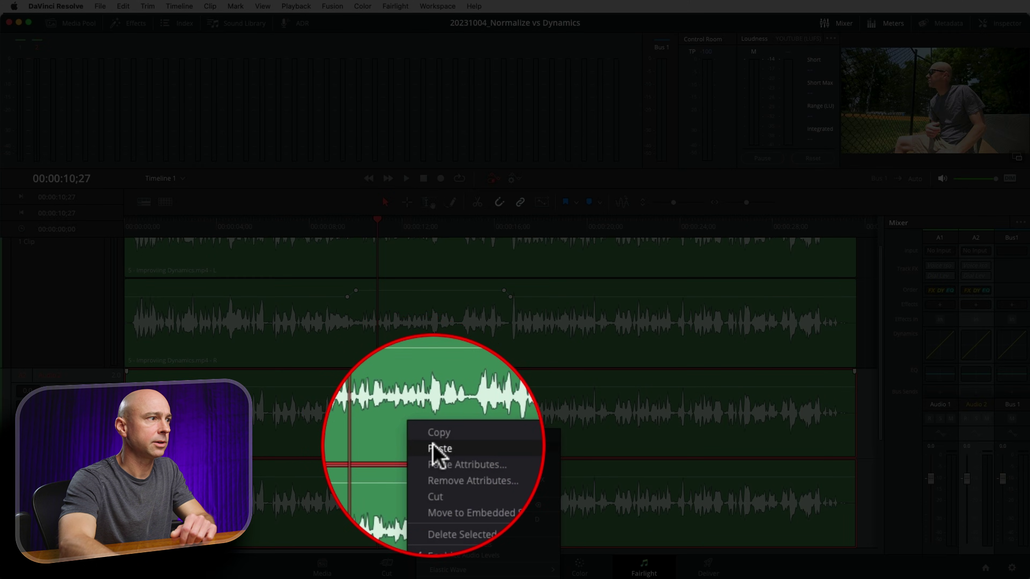
pyautogui.click(437, 474)
pyautogui.click(527, 307)
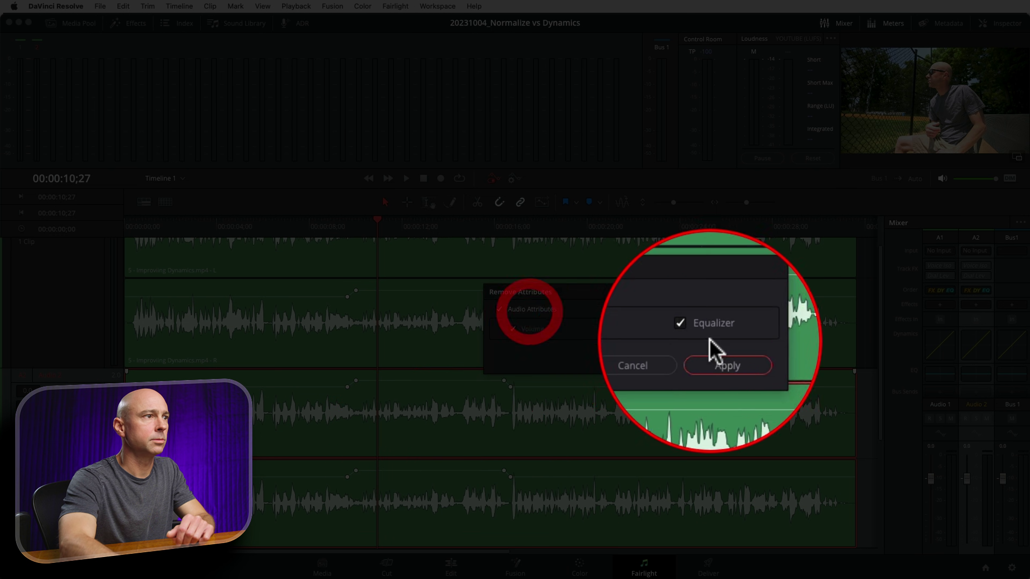
pyautogui.click(714, 354)
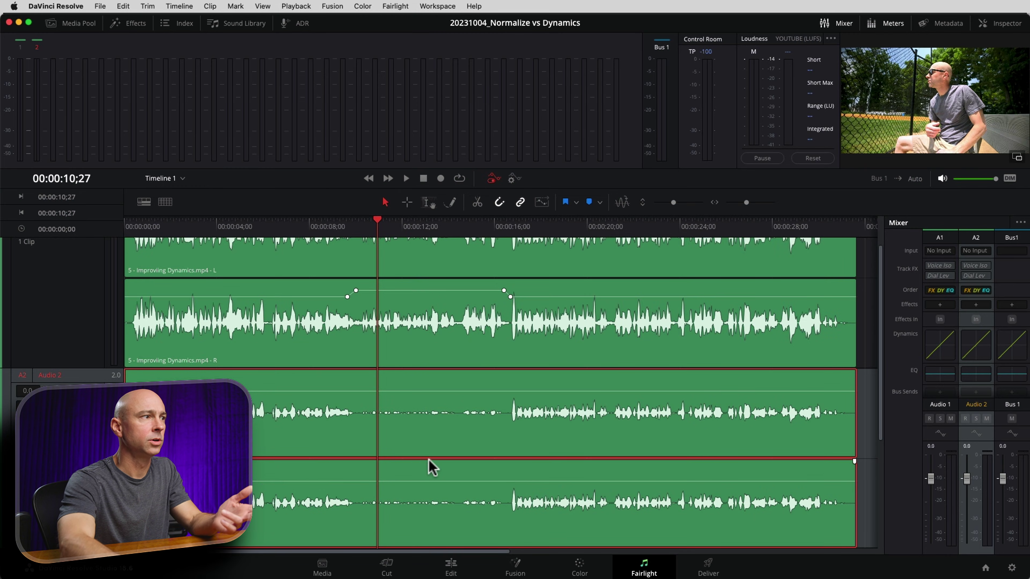
pyautogui.press('super+shift+a')
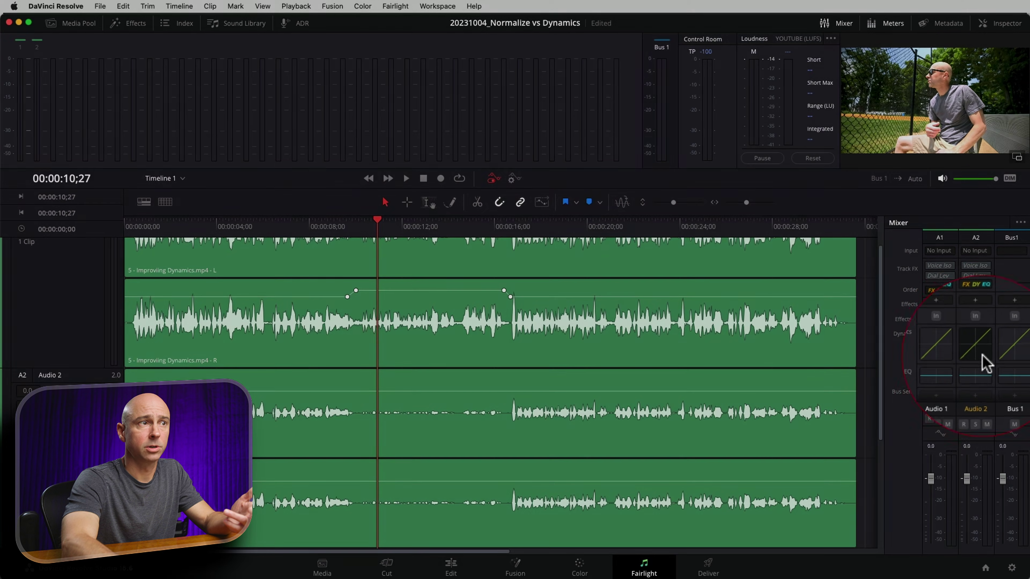
# Open the Audio 2 Dynamics settings, raise the compressor make-up gain, and mute the Audio 1 track
pyautogui.click(983, 358)
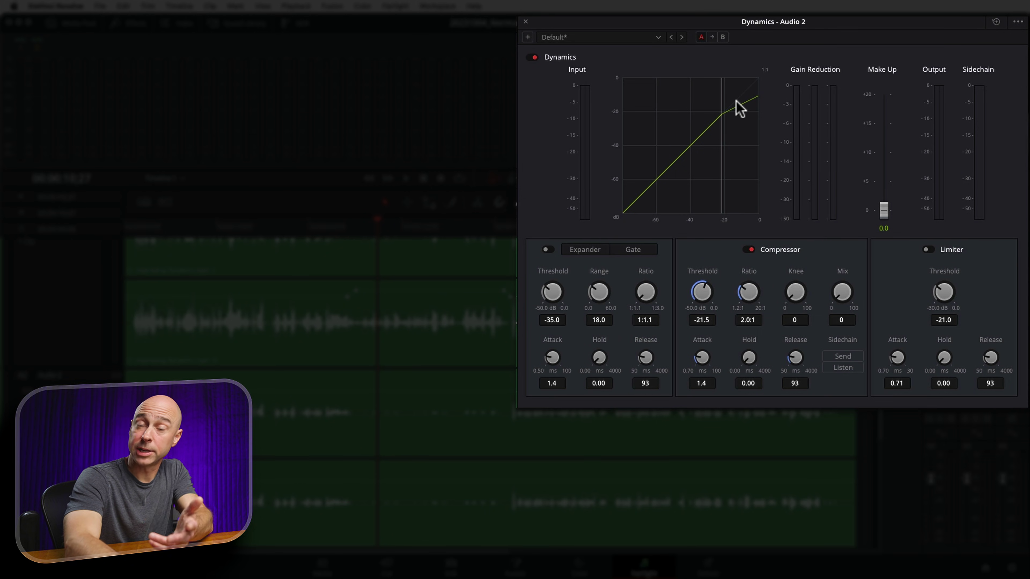
pyautogui.moveTo(883, 211); pyautogui.dragTo(881, 181)
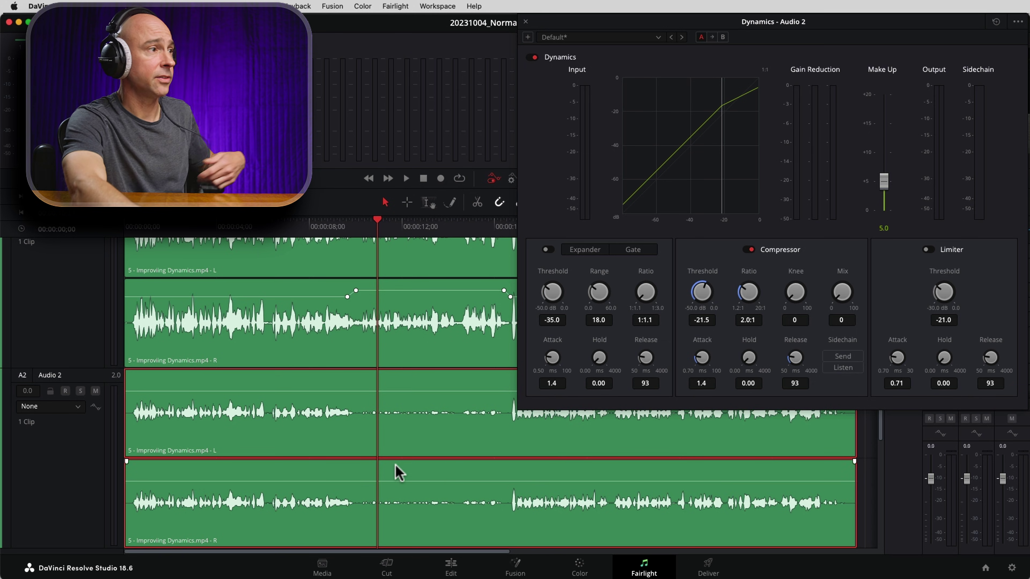
pyautogui.scroll(2, 105, 292)
pyautogui.click(94, 259)
pyautogui.scroll(-5, 207, 379)
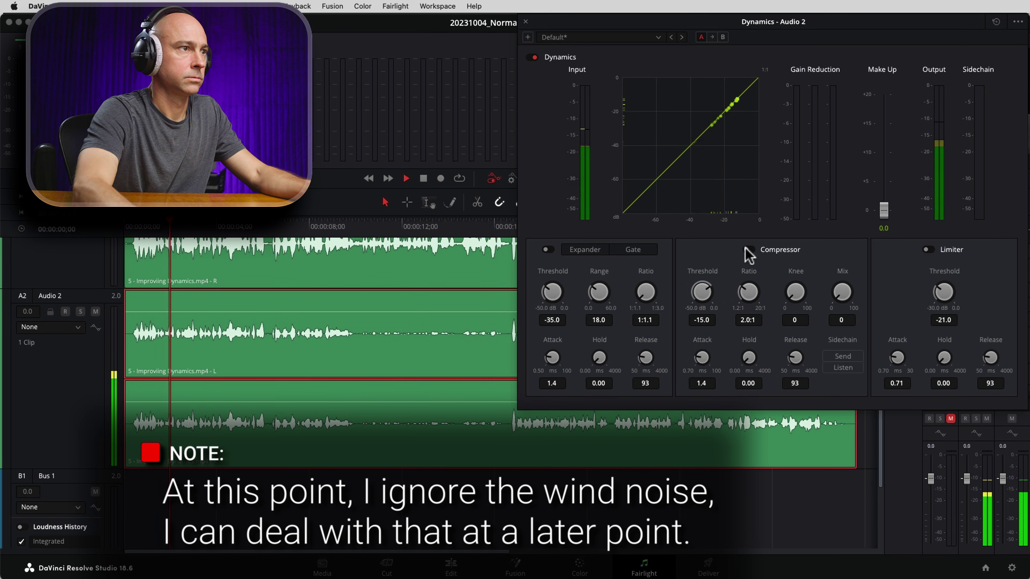
# Enable the Audio 2 compressor at -24.5 dB threshold, 2.7:1 ratio, 7.2 make-up gain, and replay
pyautogui.click(748, 250)
pyautogui.moveTo(701, 292); pyautogui.dragTo(681, 292)
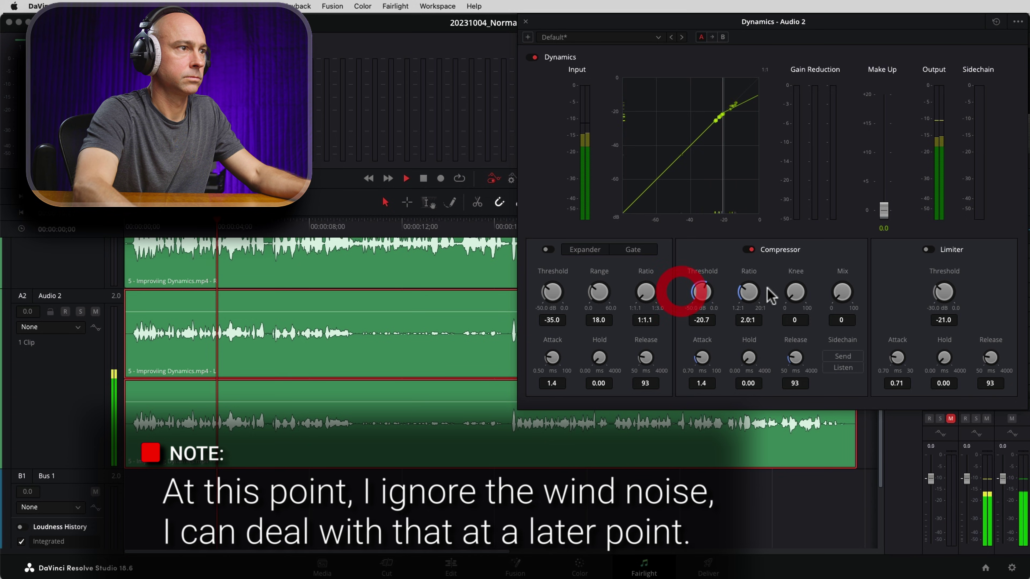
pyautogui.moveTo(747, 294); pyautogui.dragTo(758, 300)
pyautogui.click(752, 292)
pyautogui.click(694, 298)
pyautogui.moveTo(695, 292); pyautogui.dragTo(685, 294)
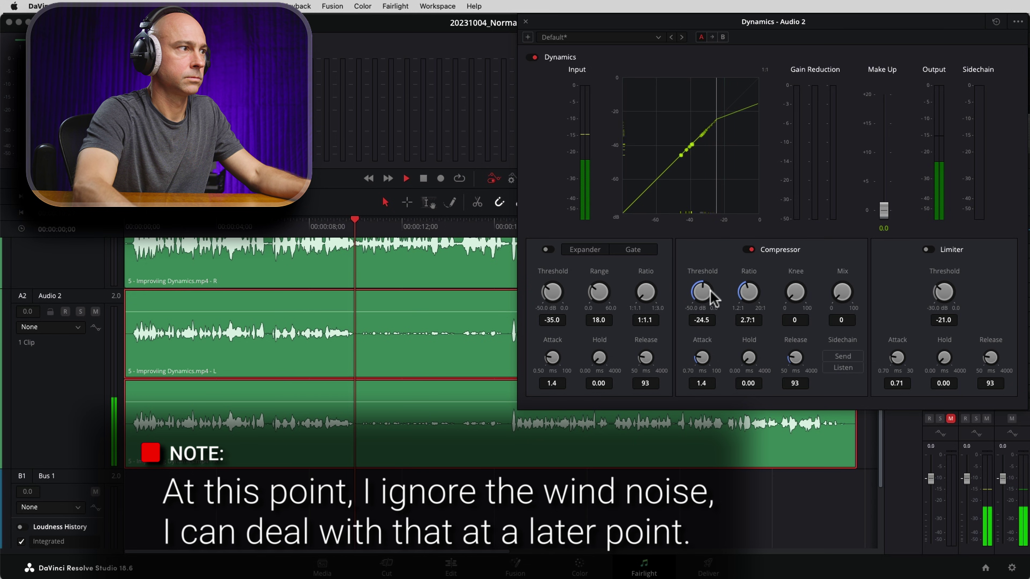
pyautogui.moveTo(884, 207); pyautogui.dragTo(883, 166)
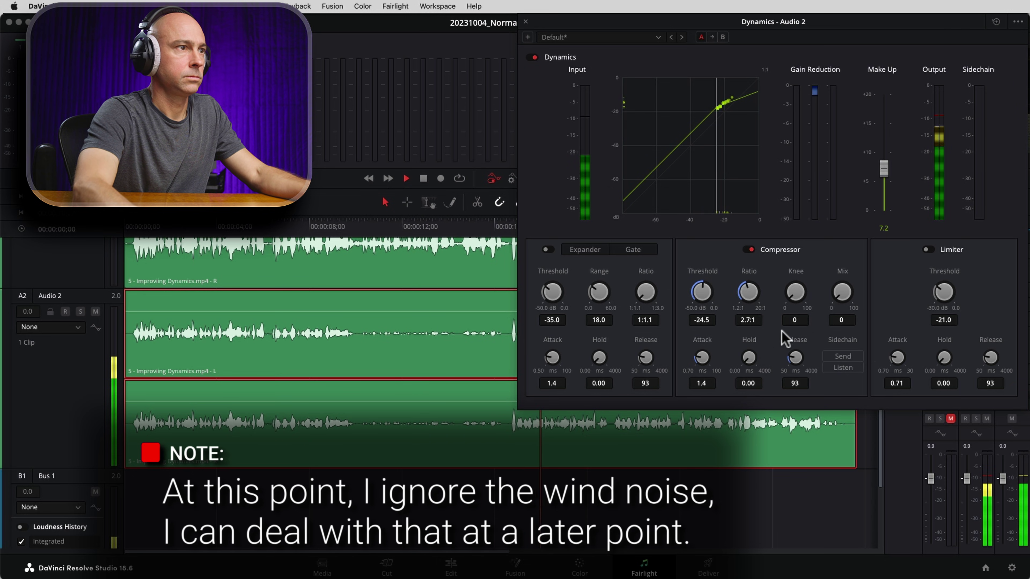
pyautogui.click(315, 228)
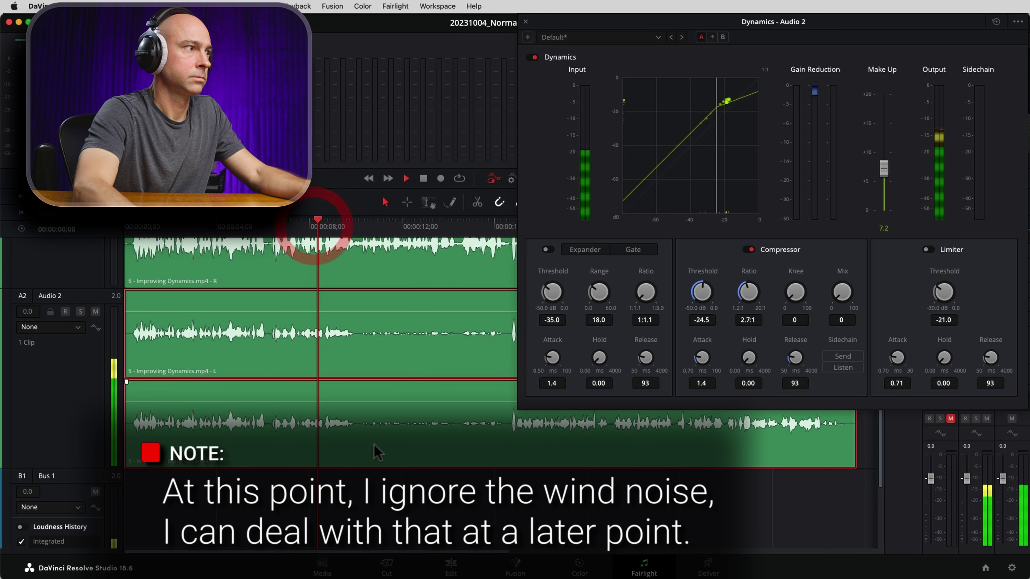
# Enable the expander at 1:1.2 with 162 ms hold, and lower compressor threshold to -27.6 dB
pyautogui.click(548, 249)
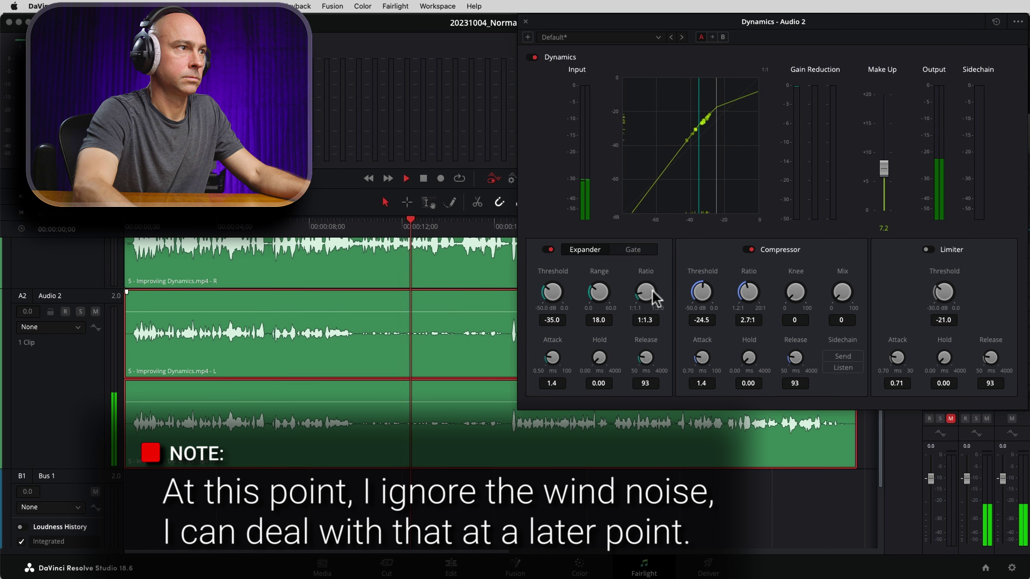
pyautogui.moveTo(652, 298); pyautogui.dragTo(636, 280)
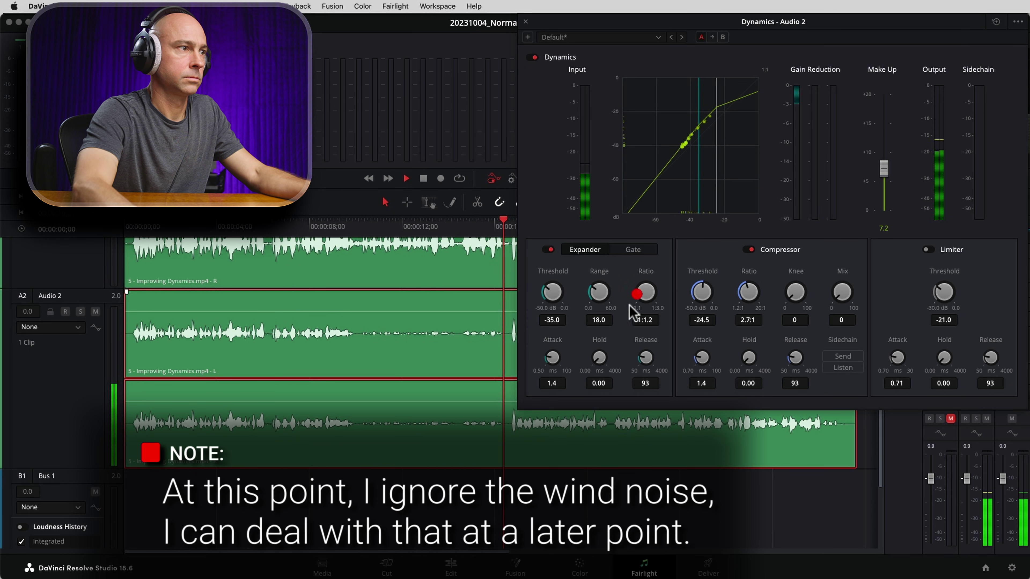
pyautogui.moveTo(636, 299); pyautogui.dragTo(637, 304)
pyautogui.moveTo(596, 361); pyautogui.dragTo(617, 363)
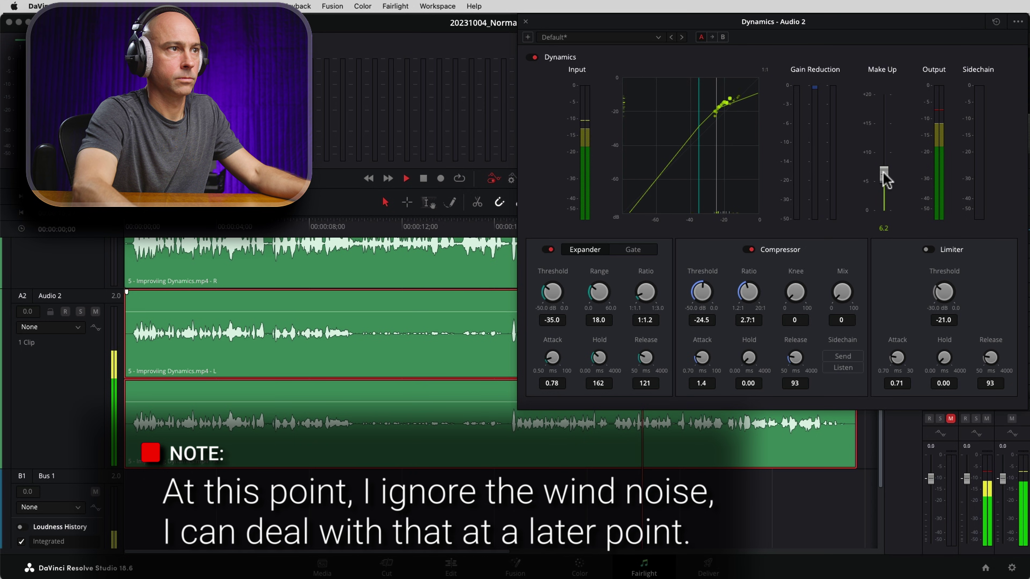
pyautogui.moveTo(705, 288); pyautogui.dragTo(695, 289)
pyautogui.press('space')
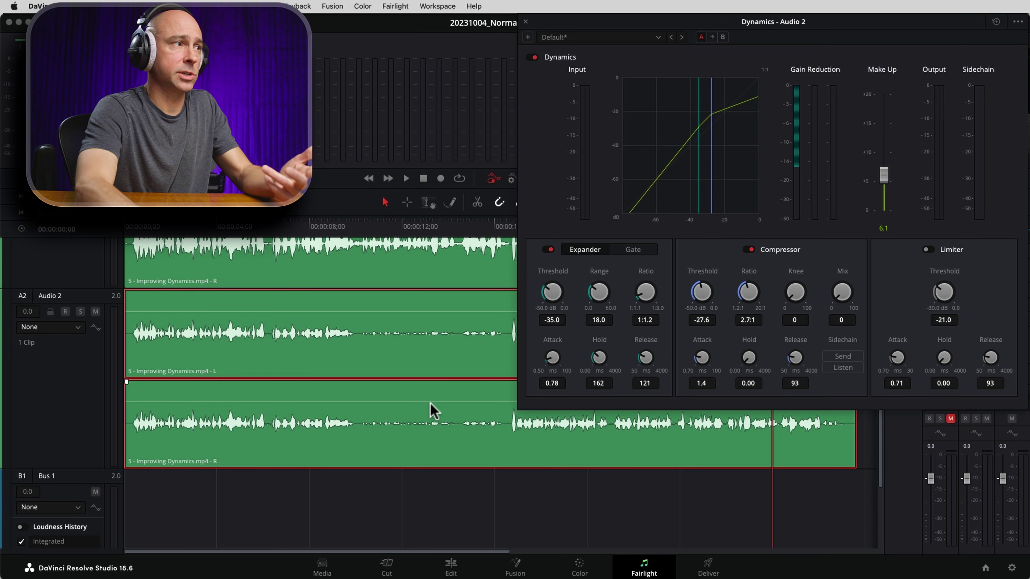
# Select the Audio 1 clip and close the Audio 2 Dynamics window
pyautogui.scroll(5, 422, 407)
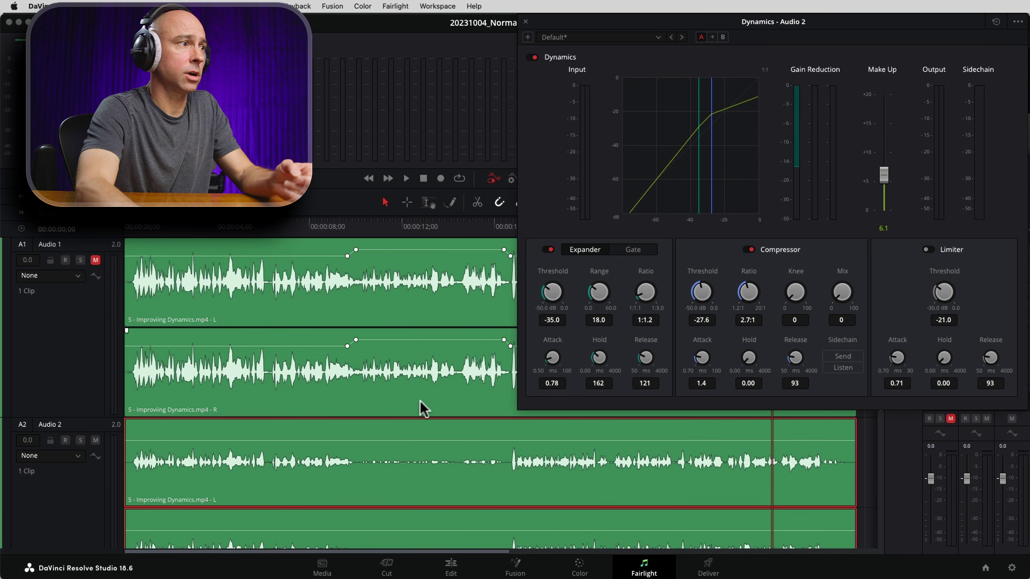
pyautogui.click(421, 402)
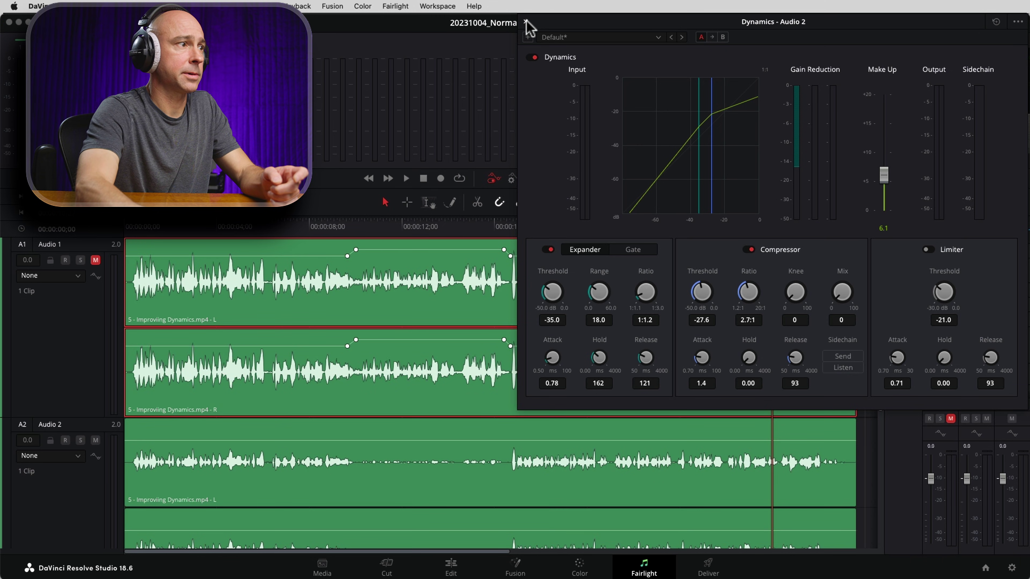
pyautogui.click(526, 21)
# Remove the volume attributes from the Audio 1 clip, dropping its keyframes and boost
pyautogui.rightClick(421, 402)
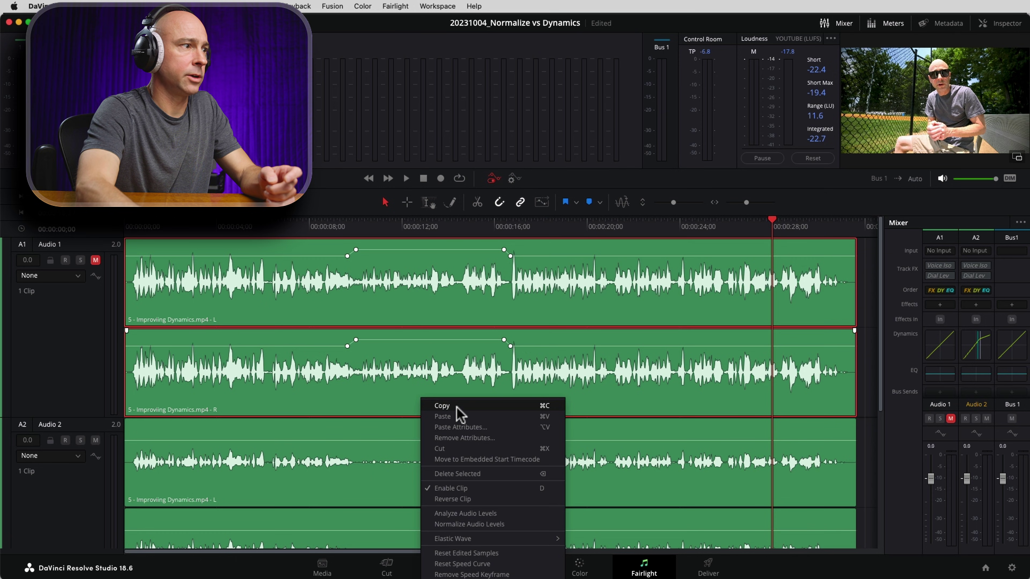
pyautogui.click(456, 438)
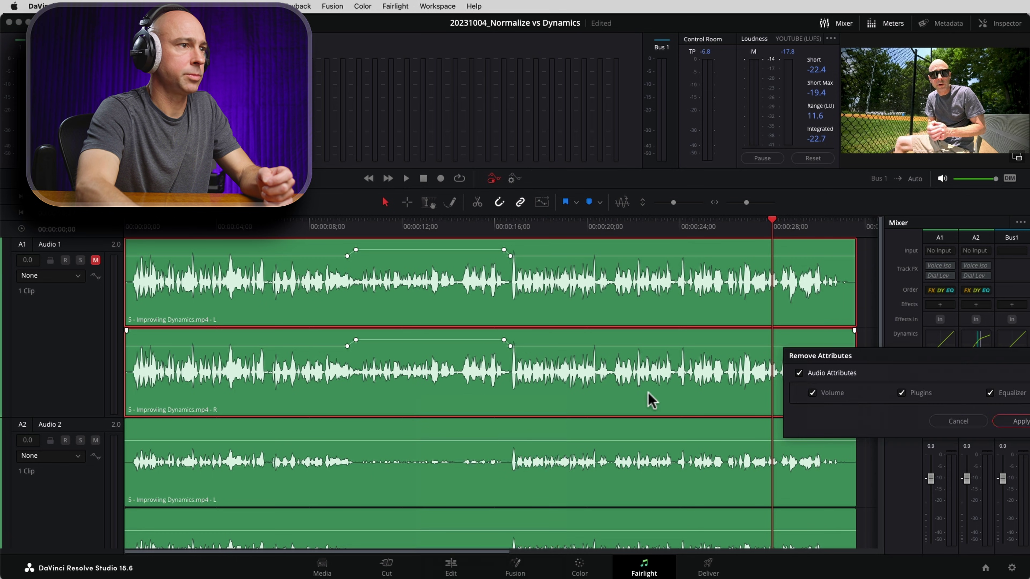
pyautogui.moveTo(831, 361); pyautogui.dragTo(773, 316)
pyautogui.click(961, 377)
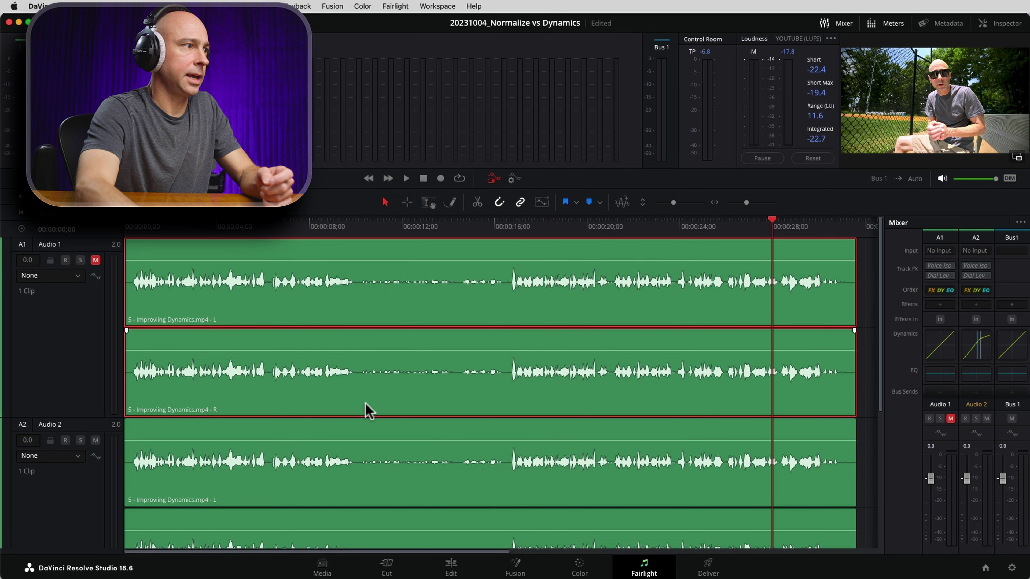
pyautogui.rightClick(359, 405)
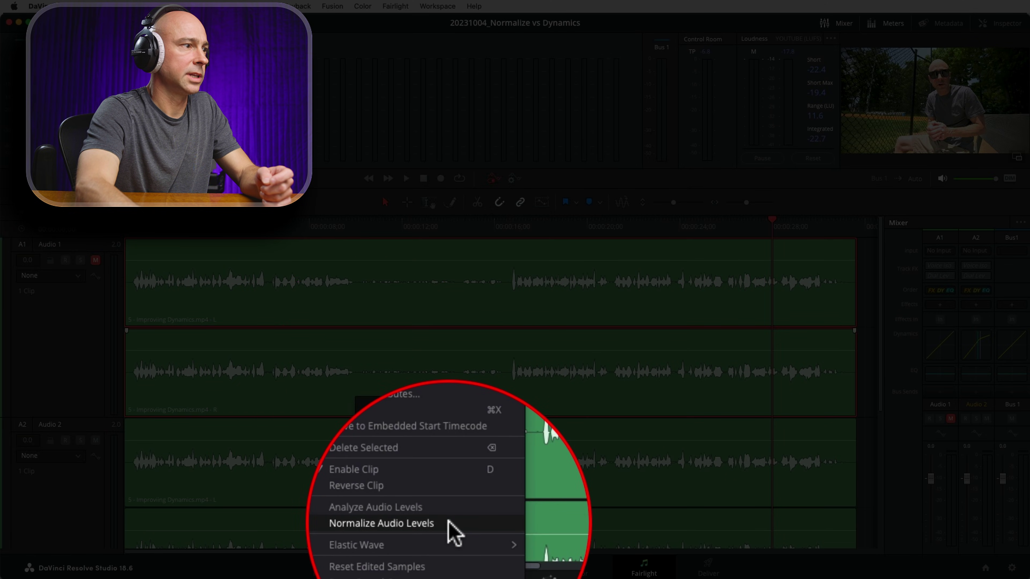
# Normalize the Audio 1 clip to the YouTube target of -14 LKFS and -1.0 dBTP
pyautogui.click(444, 523)
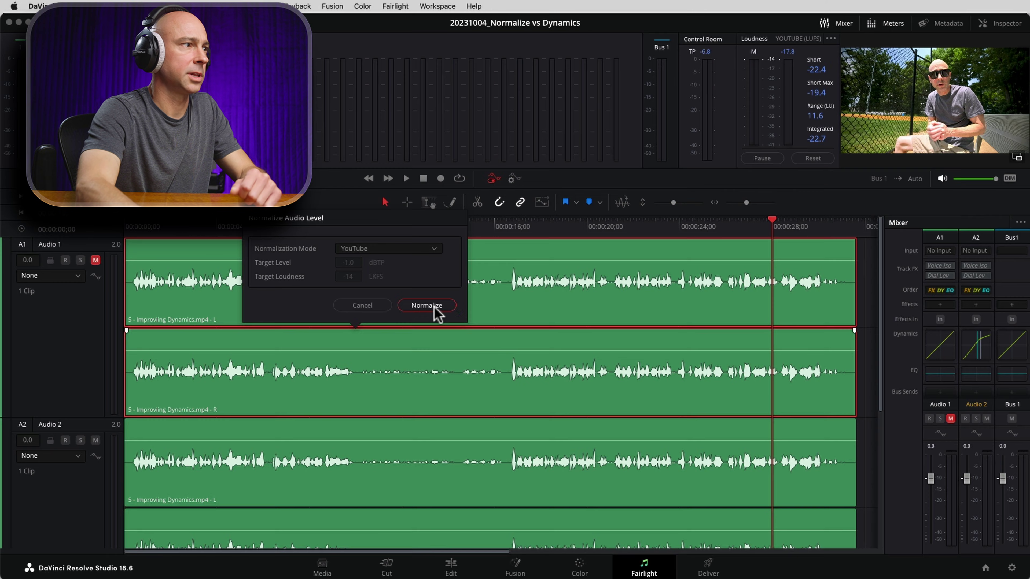
pyautogui.click(432, 311)
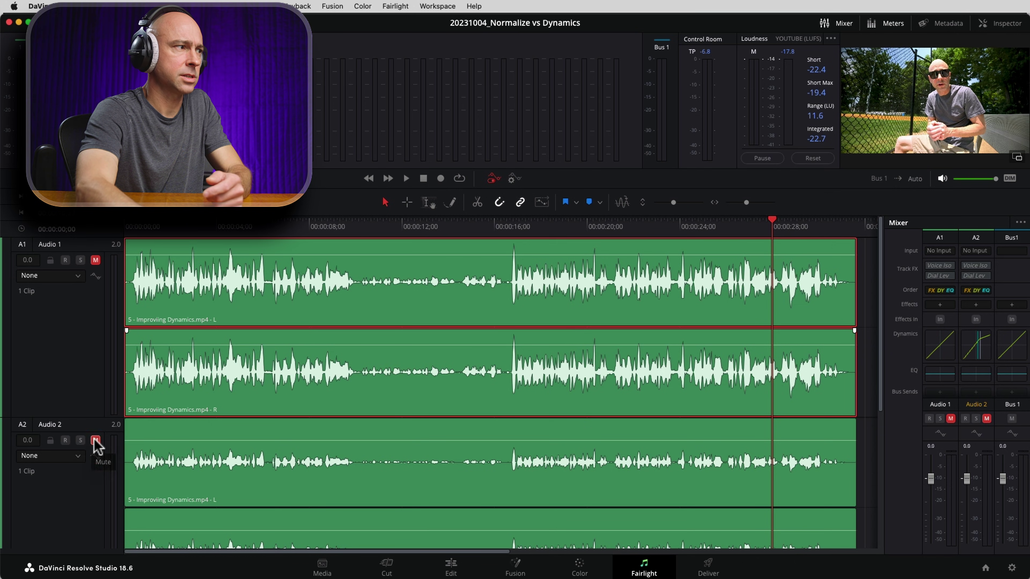
# Unmute Audio 1 and play it to hear the normalized loudness, then stop playback
pyautogui.click(94, 260)
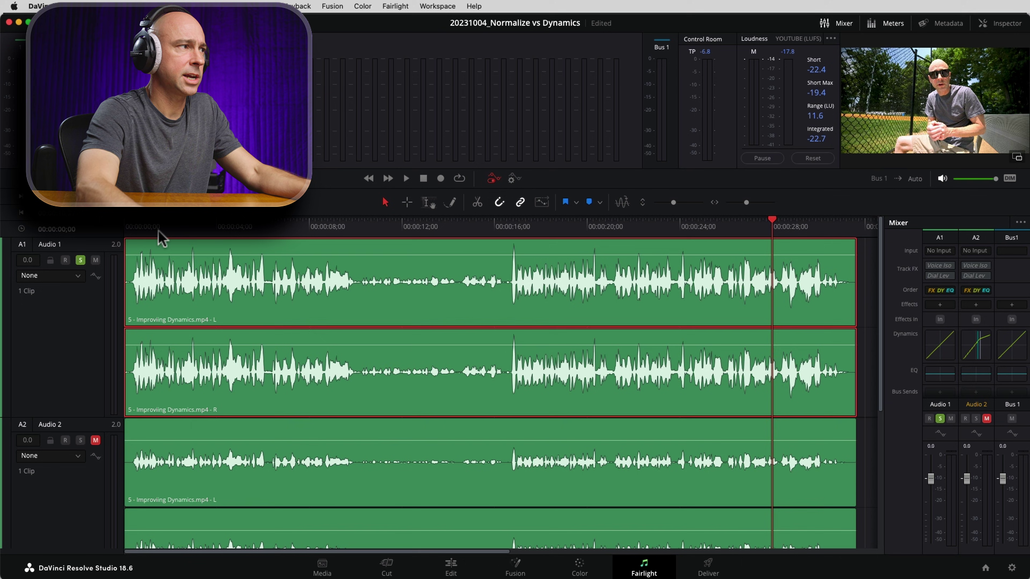
pyautogui.press('space')
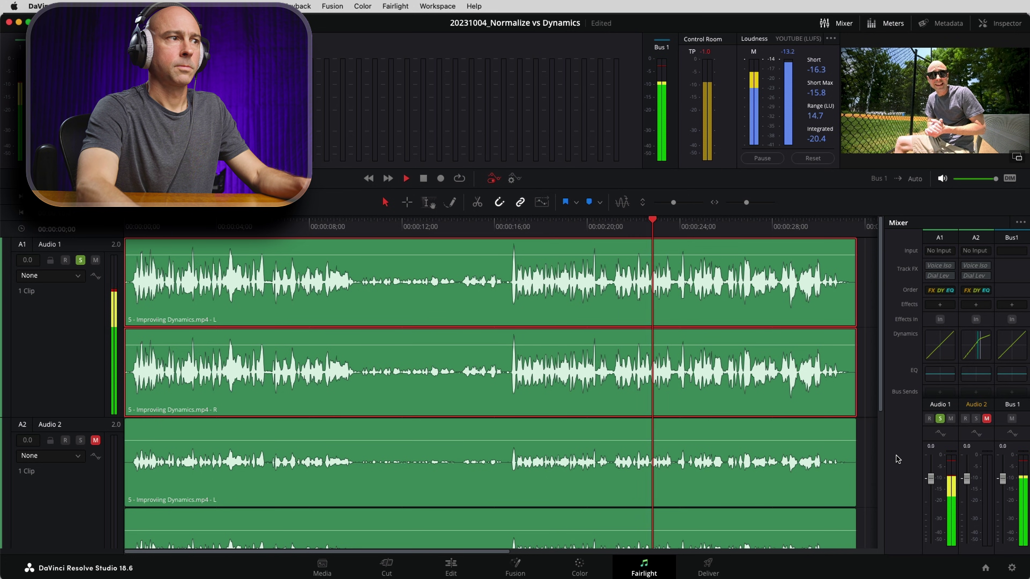
pyautogui.press('space')
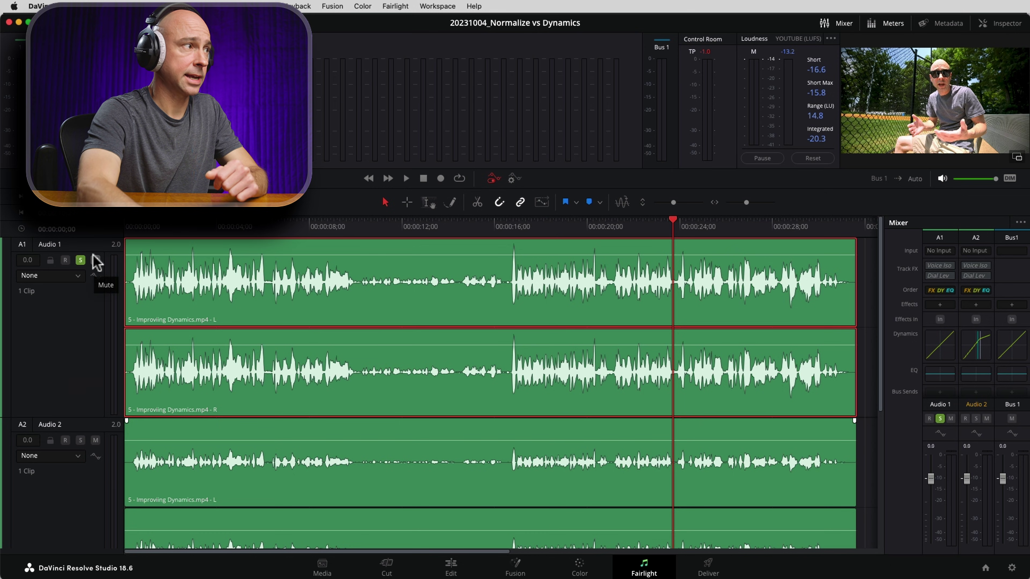
# Solo Audio 2 and play the compressed copy from the start of the timeline
pyautogui.click(80, 440)
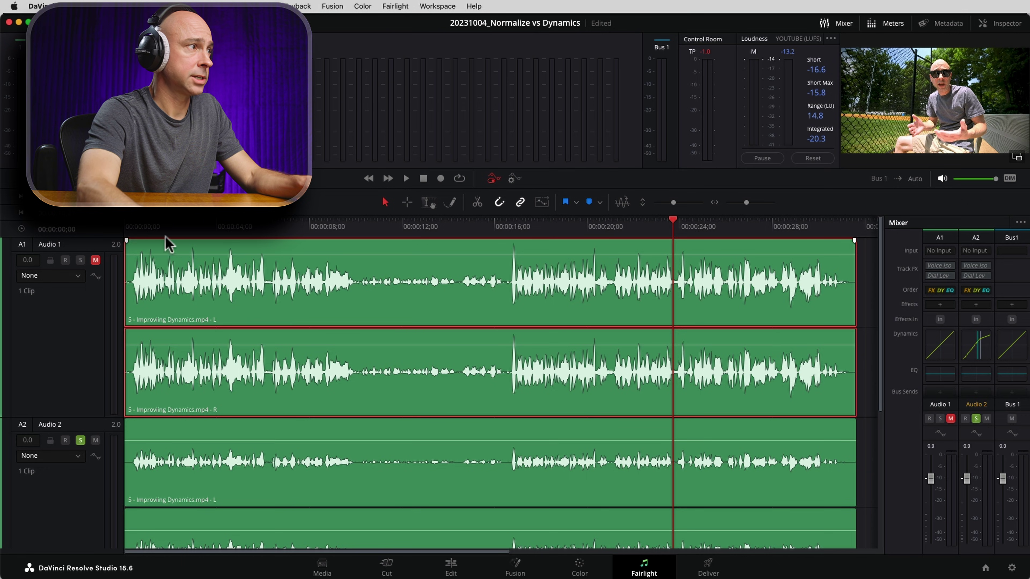
pyautogui.click(135, 229)
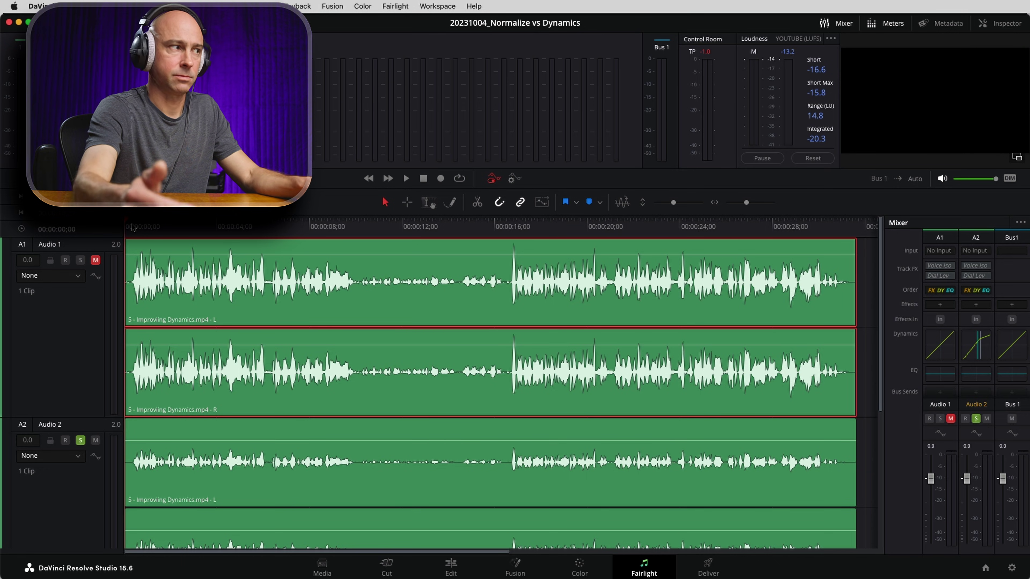
pyautogui.press('space')
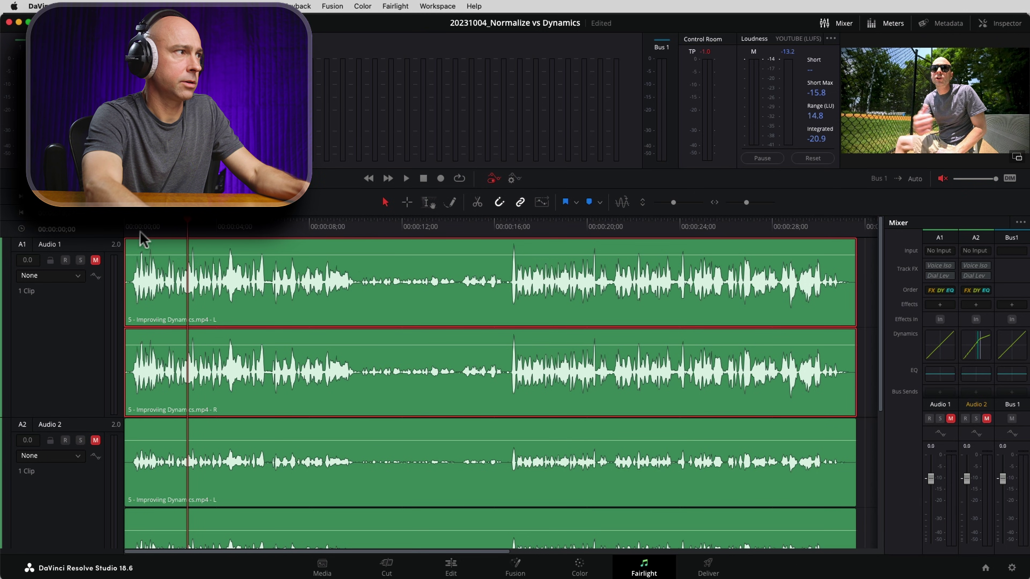
# Play both audio tracks together from the start of the timeline
pyautogui.click(108, 231)
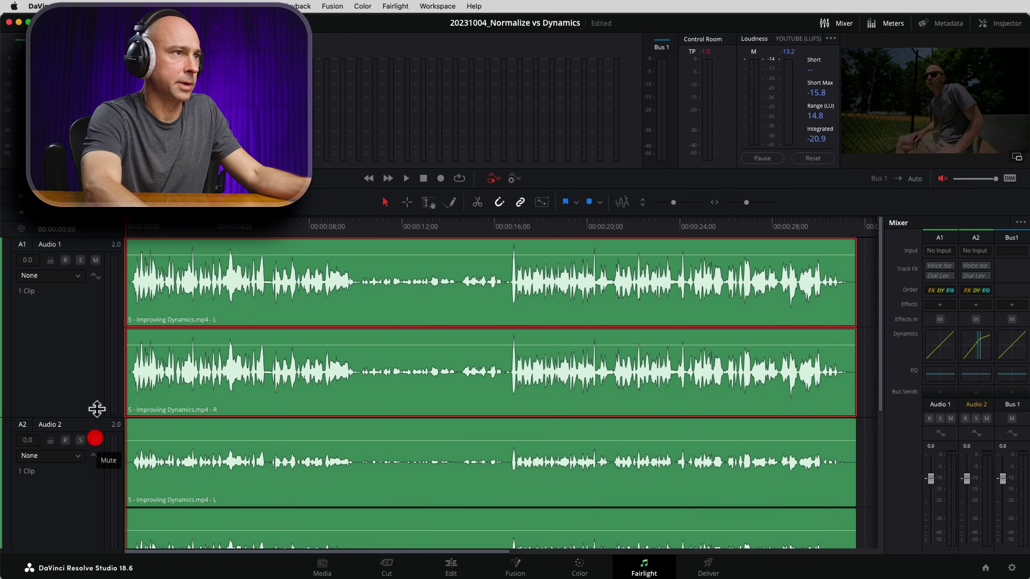
pyautogui.press('space')
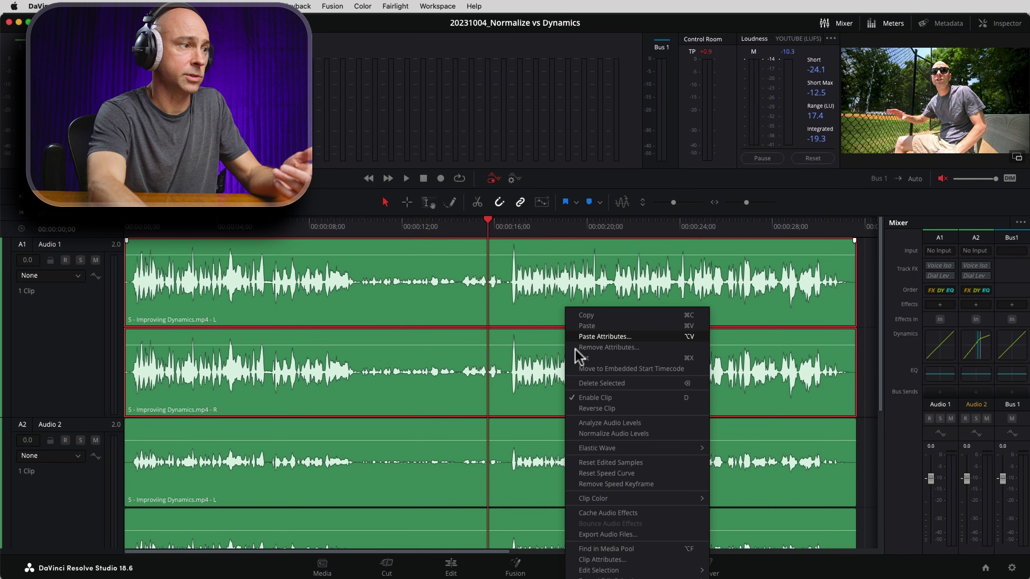
# Re-normalize the Audio 1 clip with the Netflix mode (-27 LKFS, -2.0 dBTP)
pyautogui.click(603, 433)
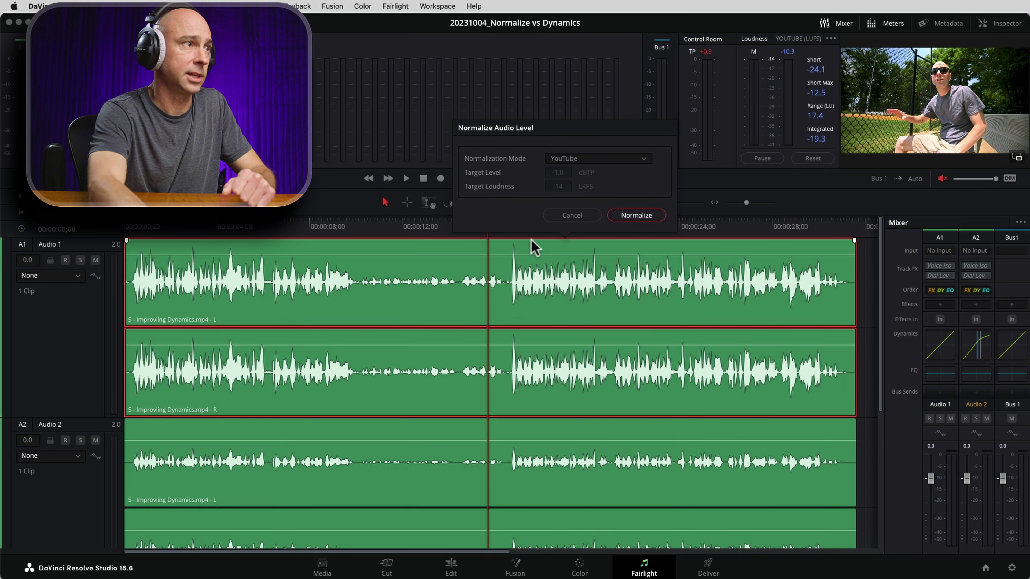
pyautogui.click(592, 160)
pyautogui.click(565, 244)
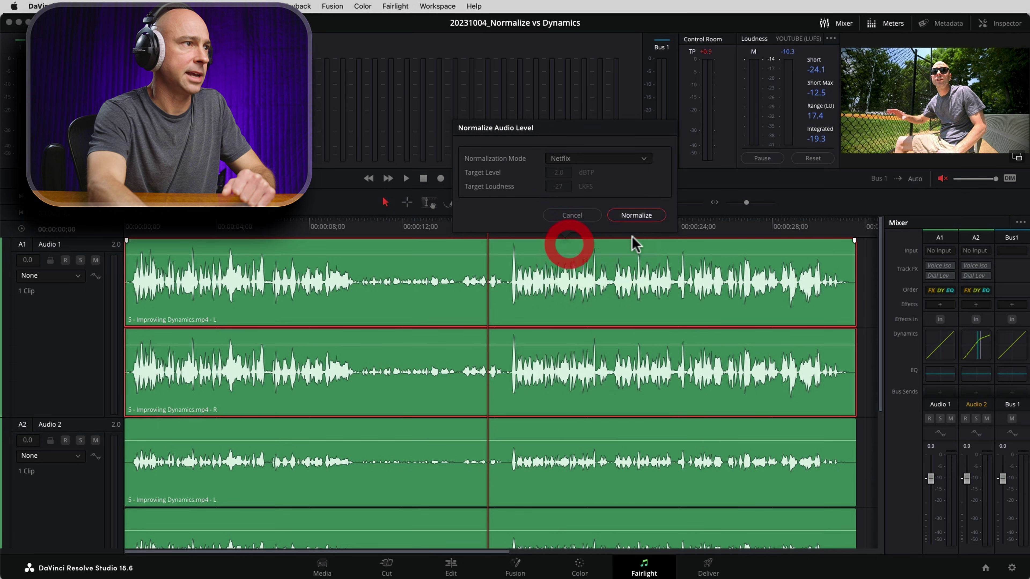
pyautogui.press('Return')
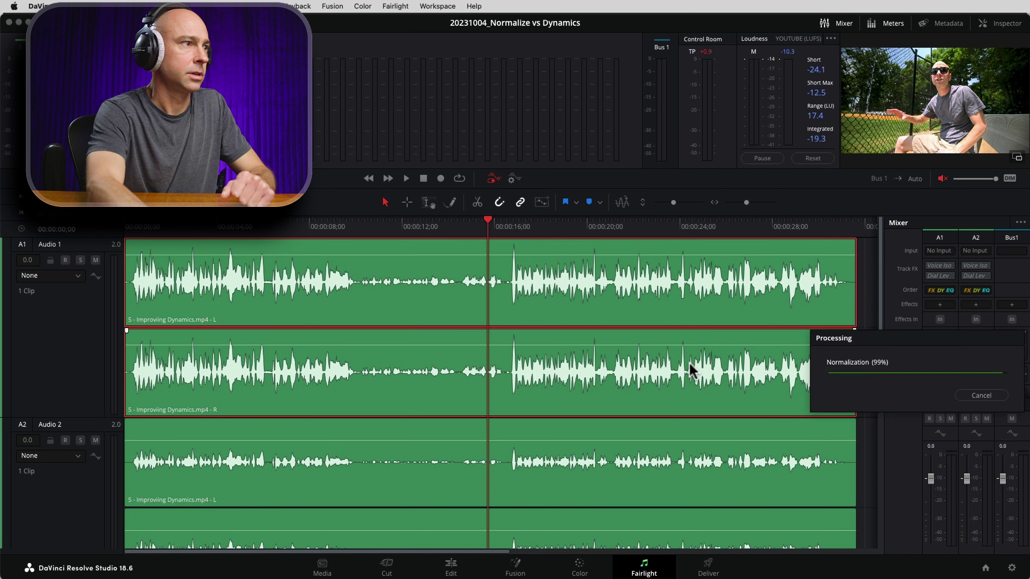